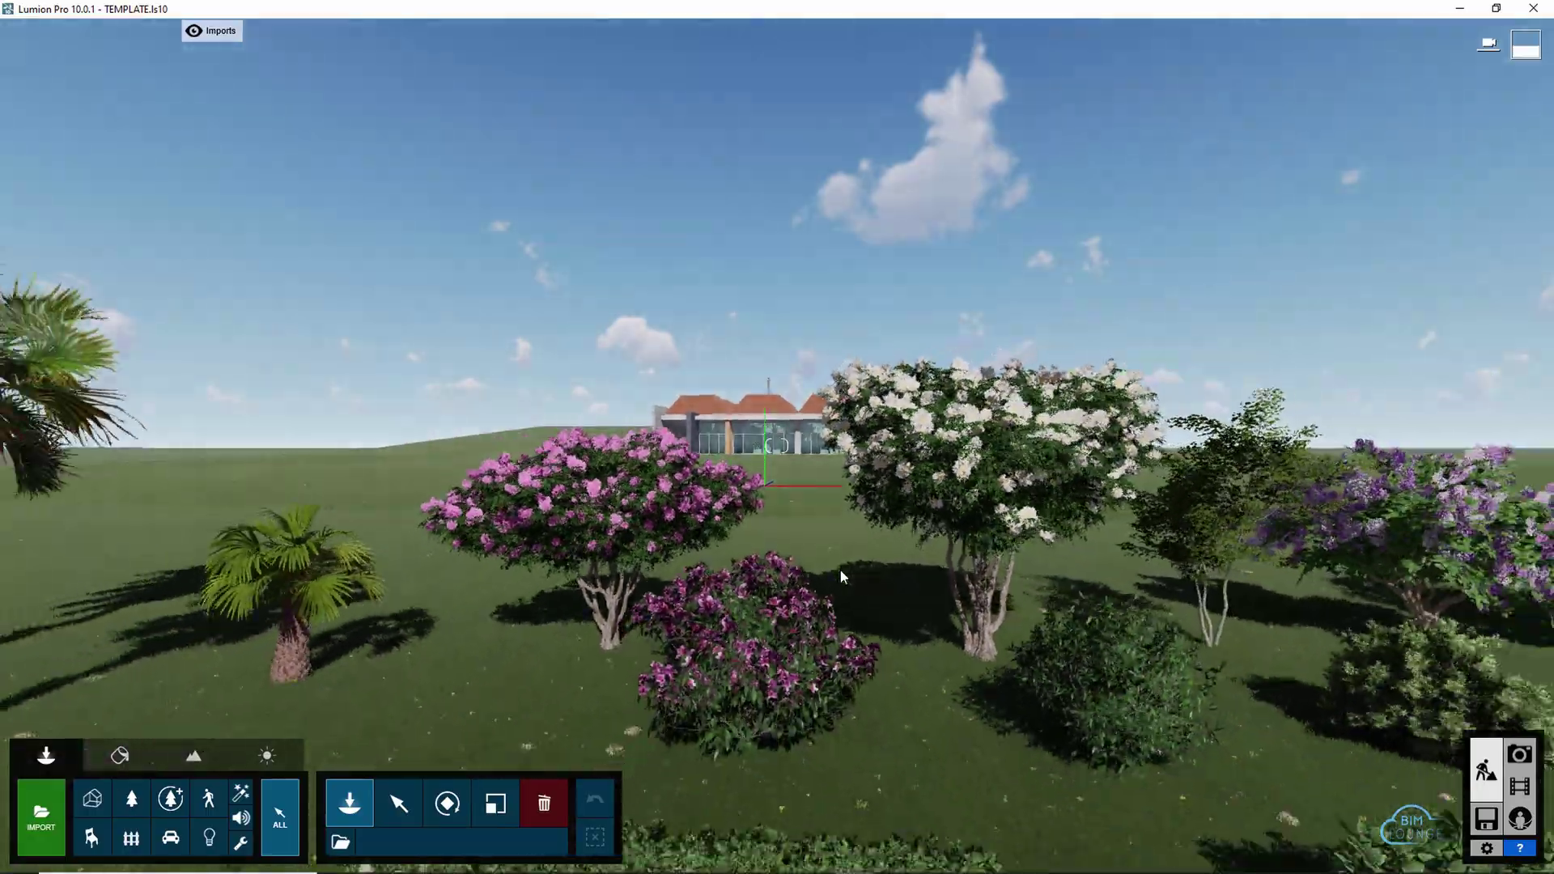
Fly the camera backward until the template's plants, crowd of people and parked cars show
key(s)
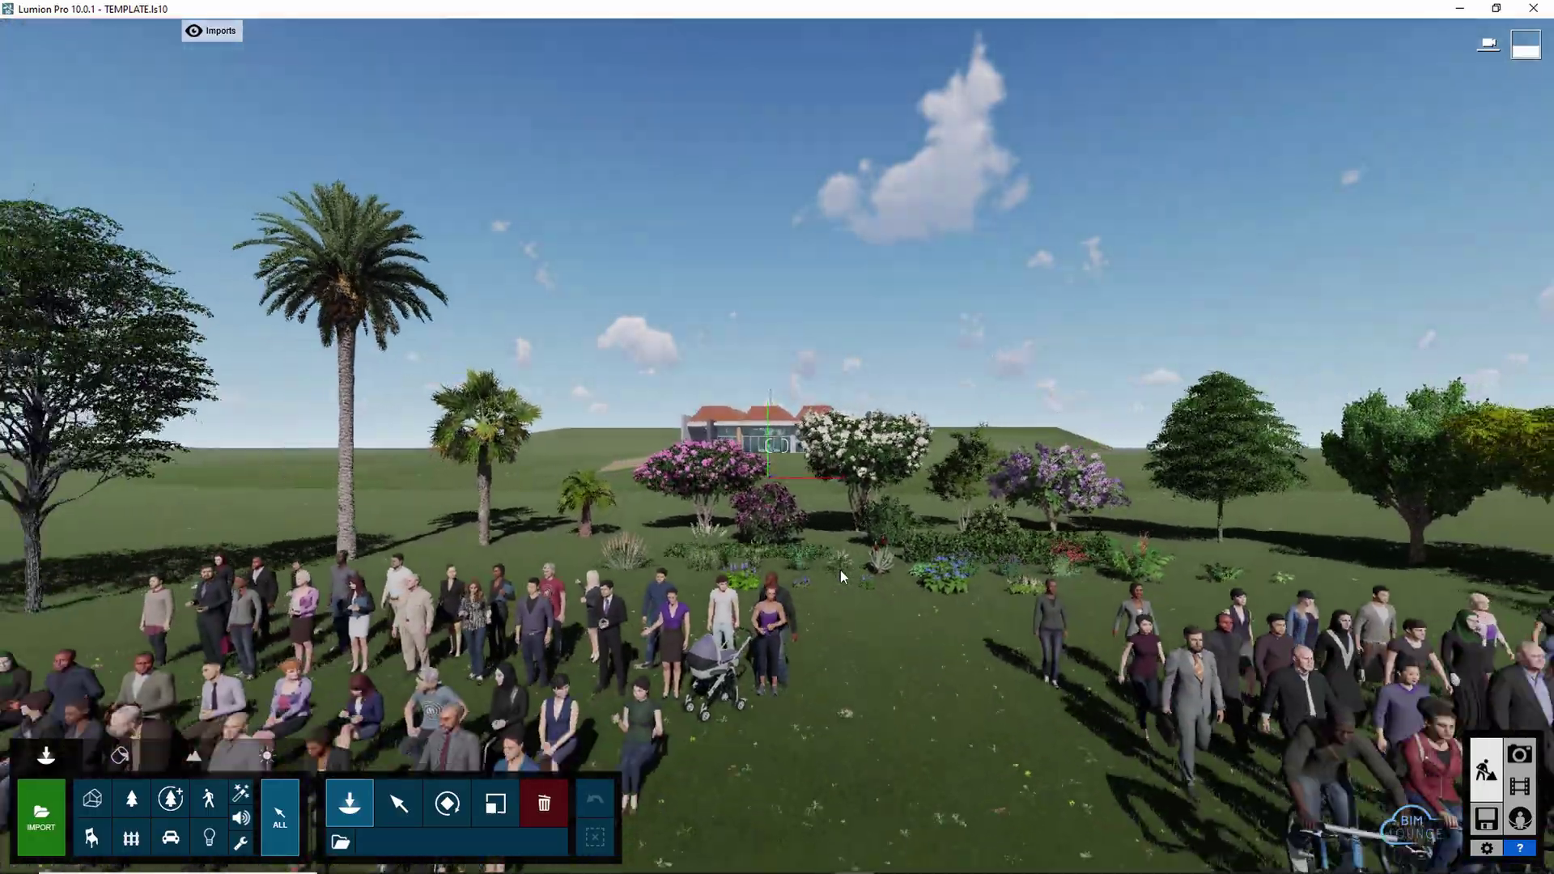
key(s)
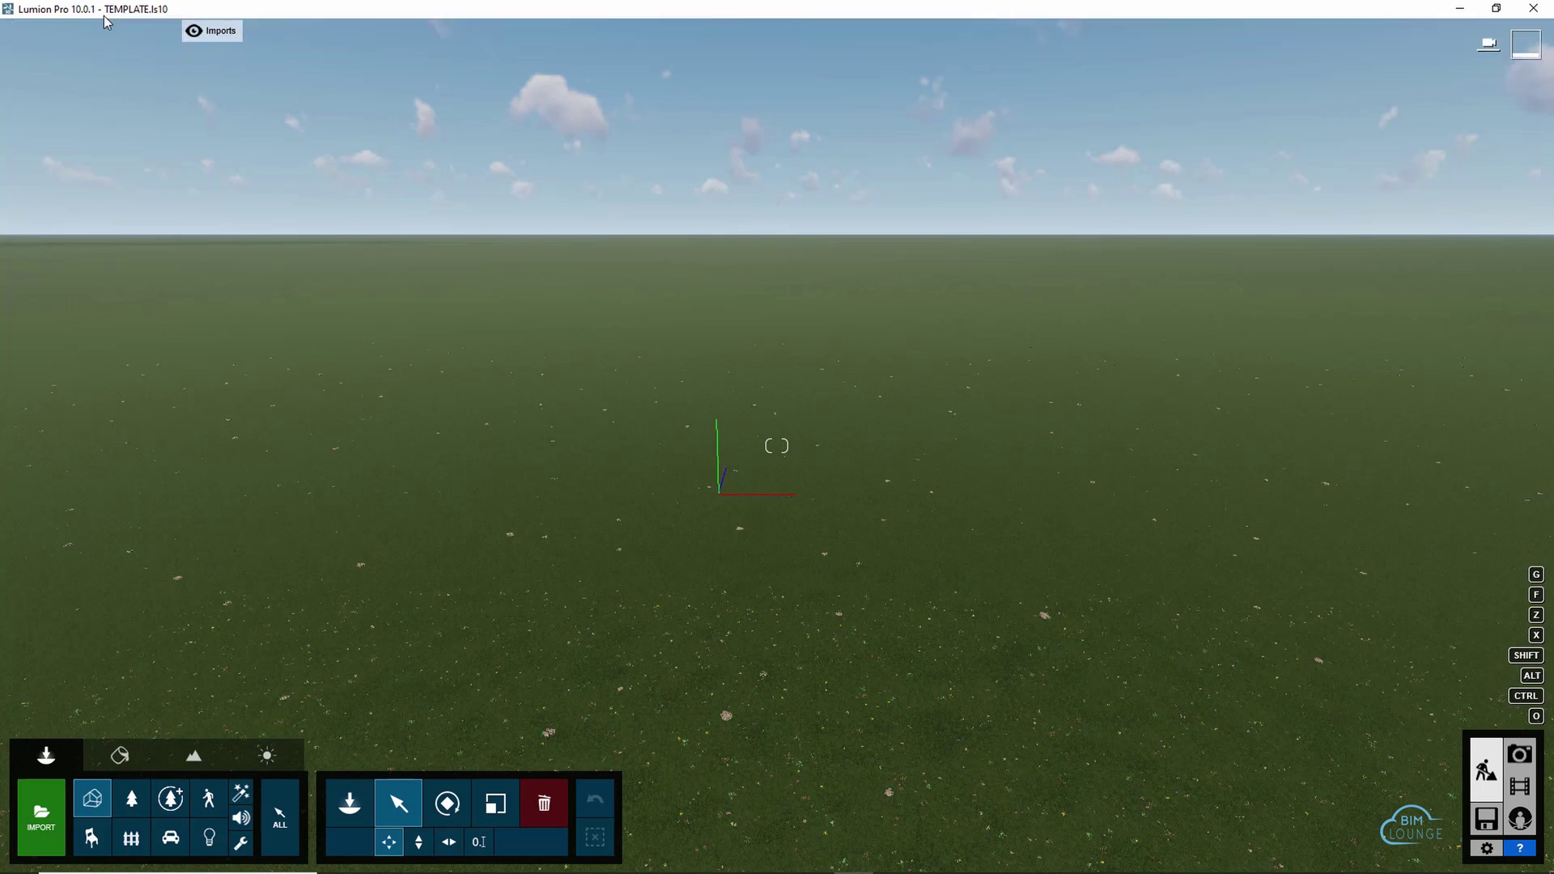
Expand the layer bar showing Template - Hide, Main Model, Imports, Vehicles, Nature and people layers
mouse_move(111, 32)
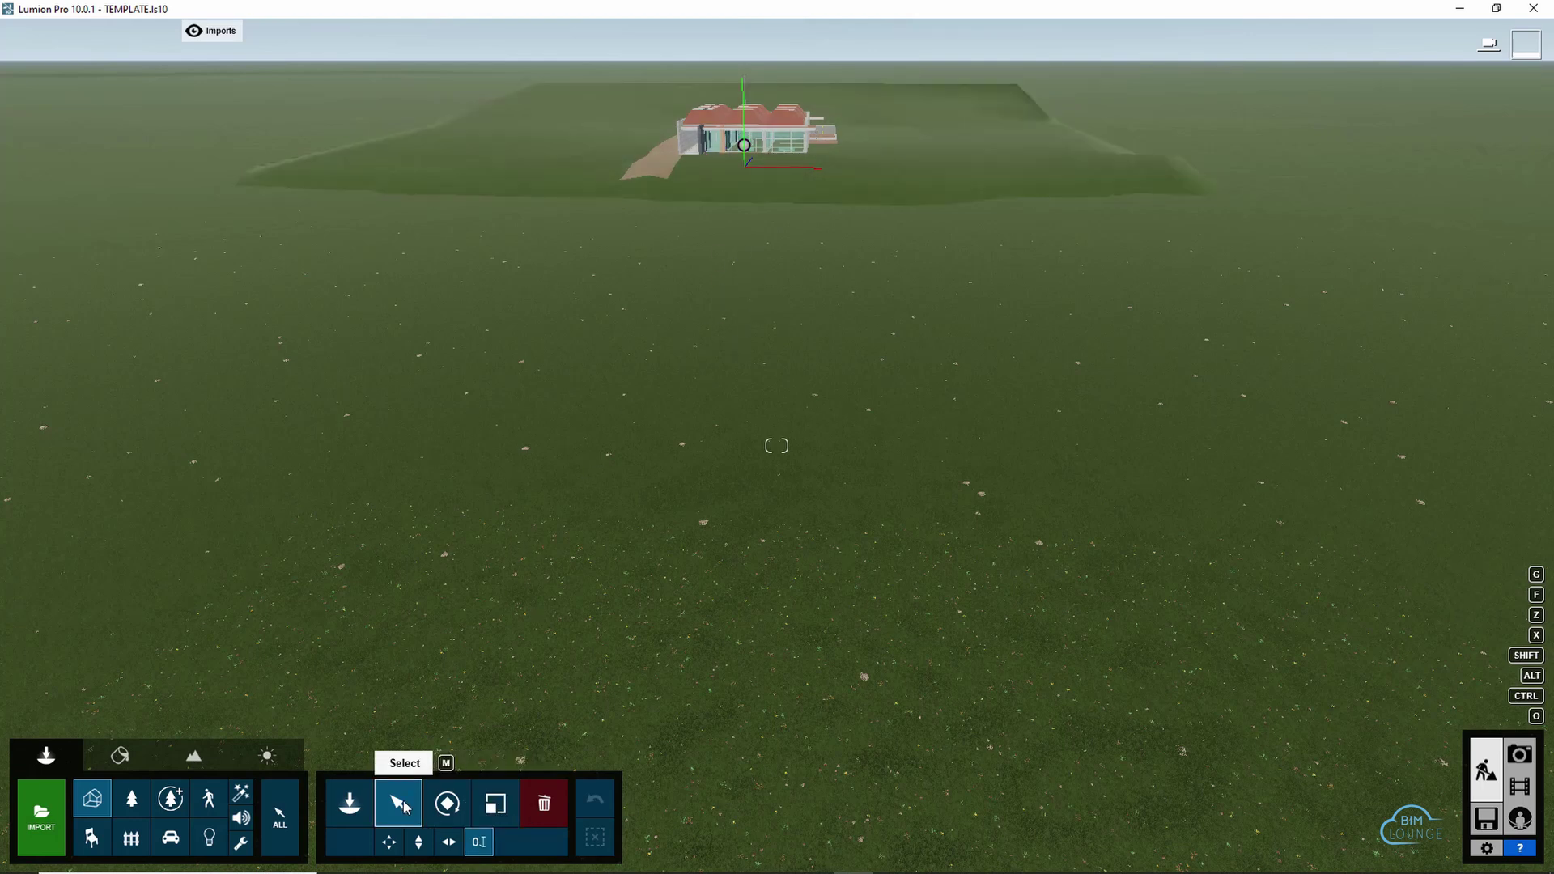
Select the Museum detached model, confirming Main Model layer at X 0, Y 3.28, Z 0
click(745, 149)
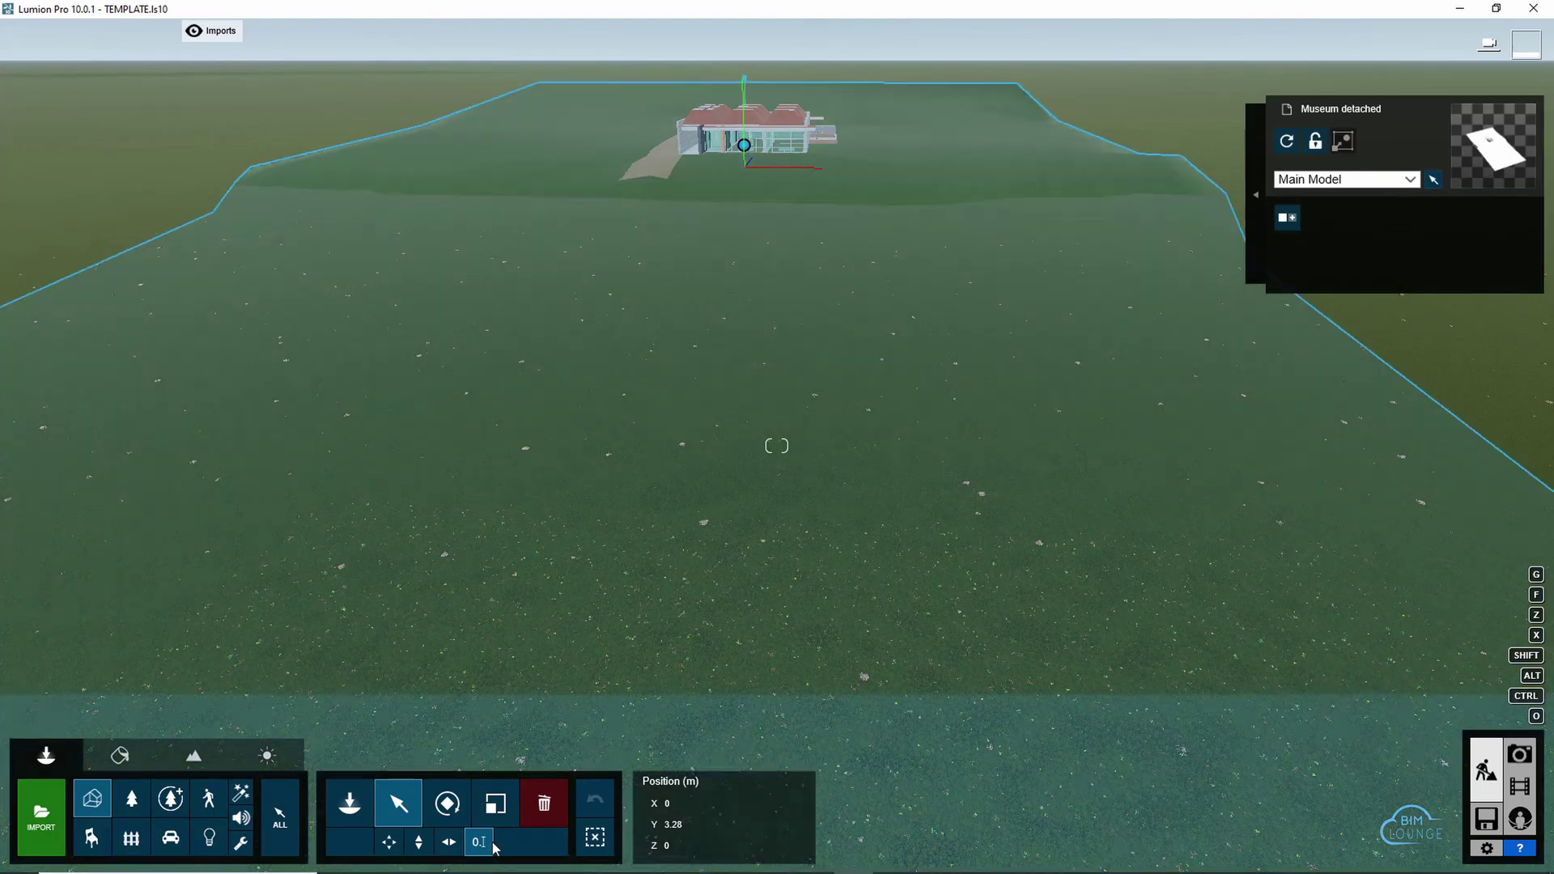
click(596, 837)
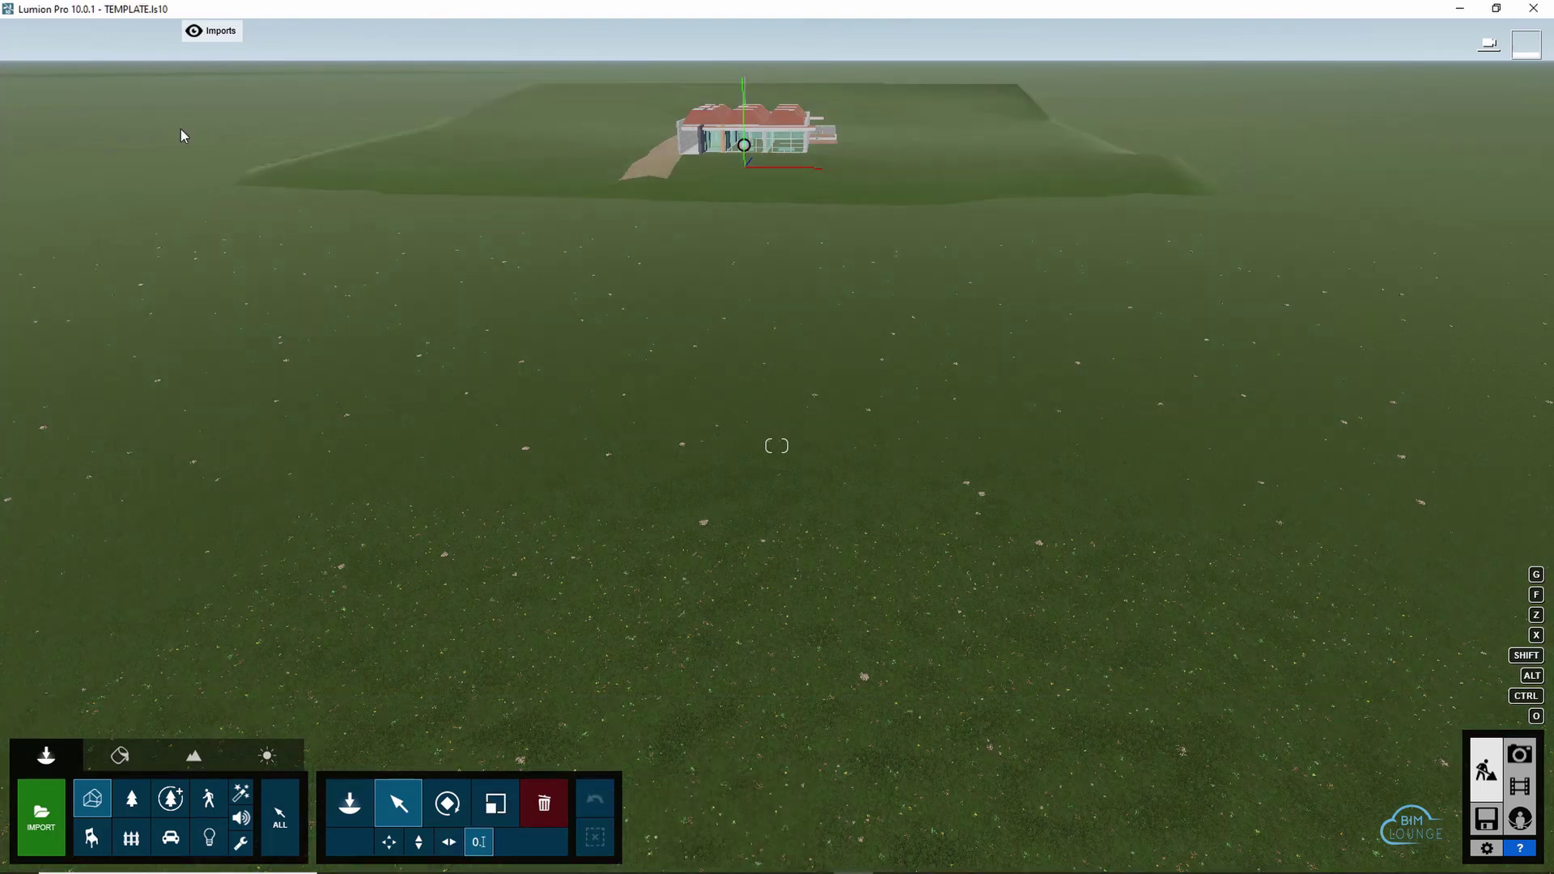
mouse_move(220, 79)
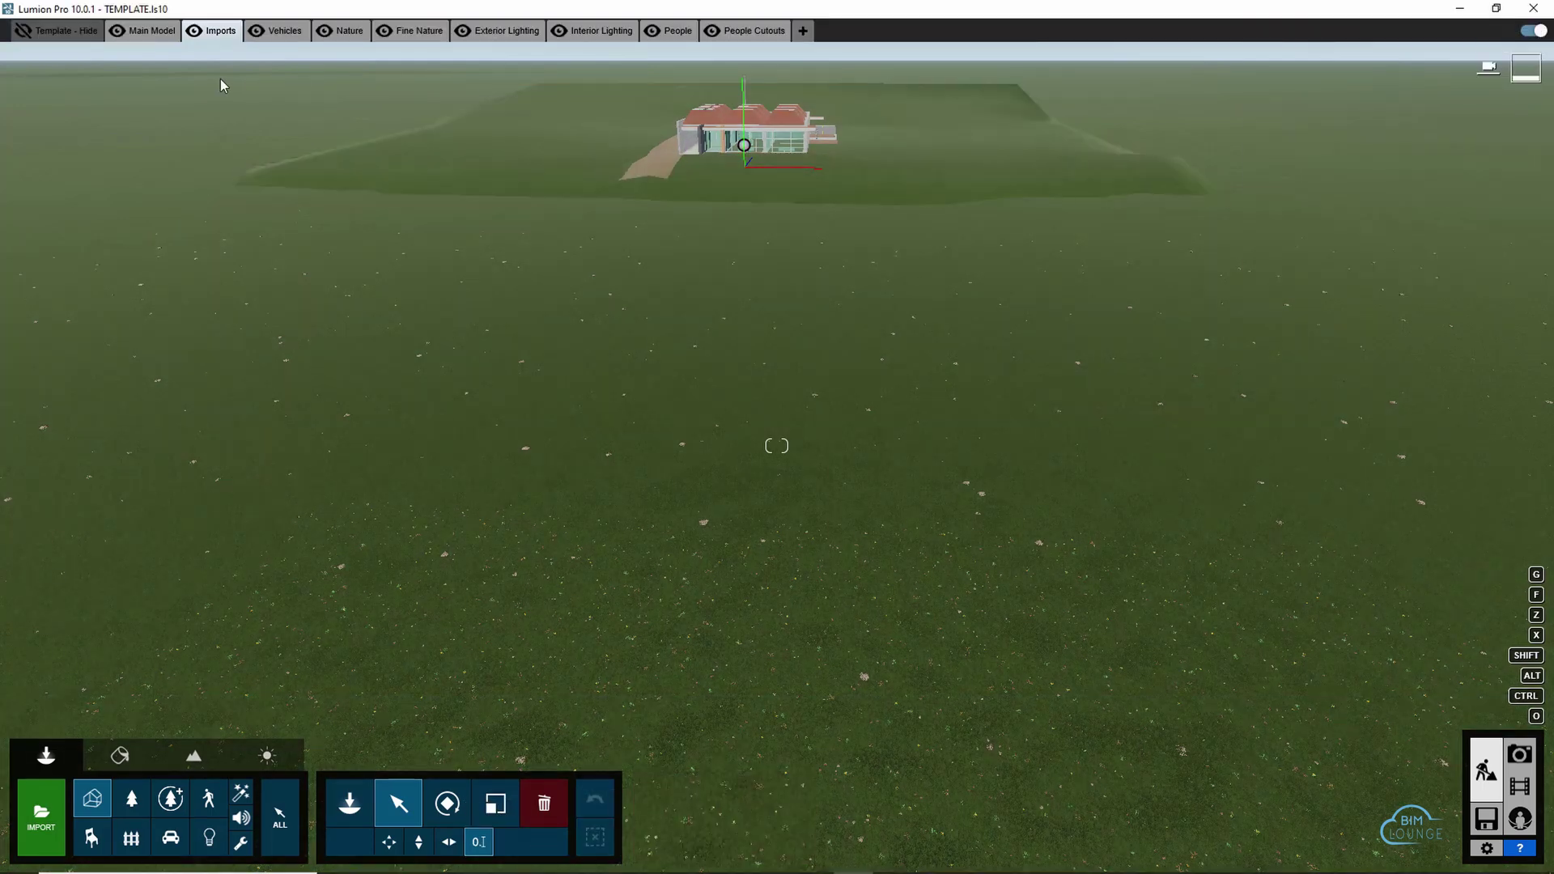
click(22, 34)
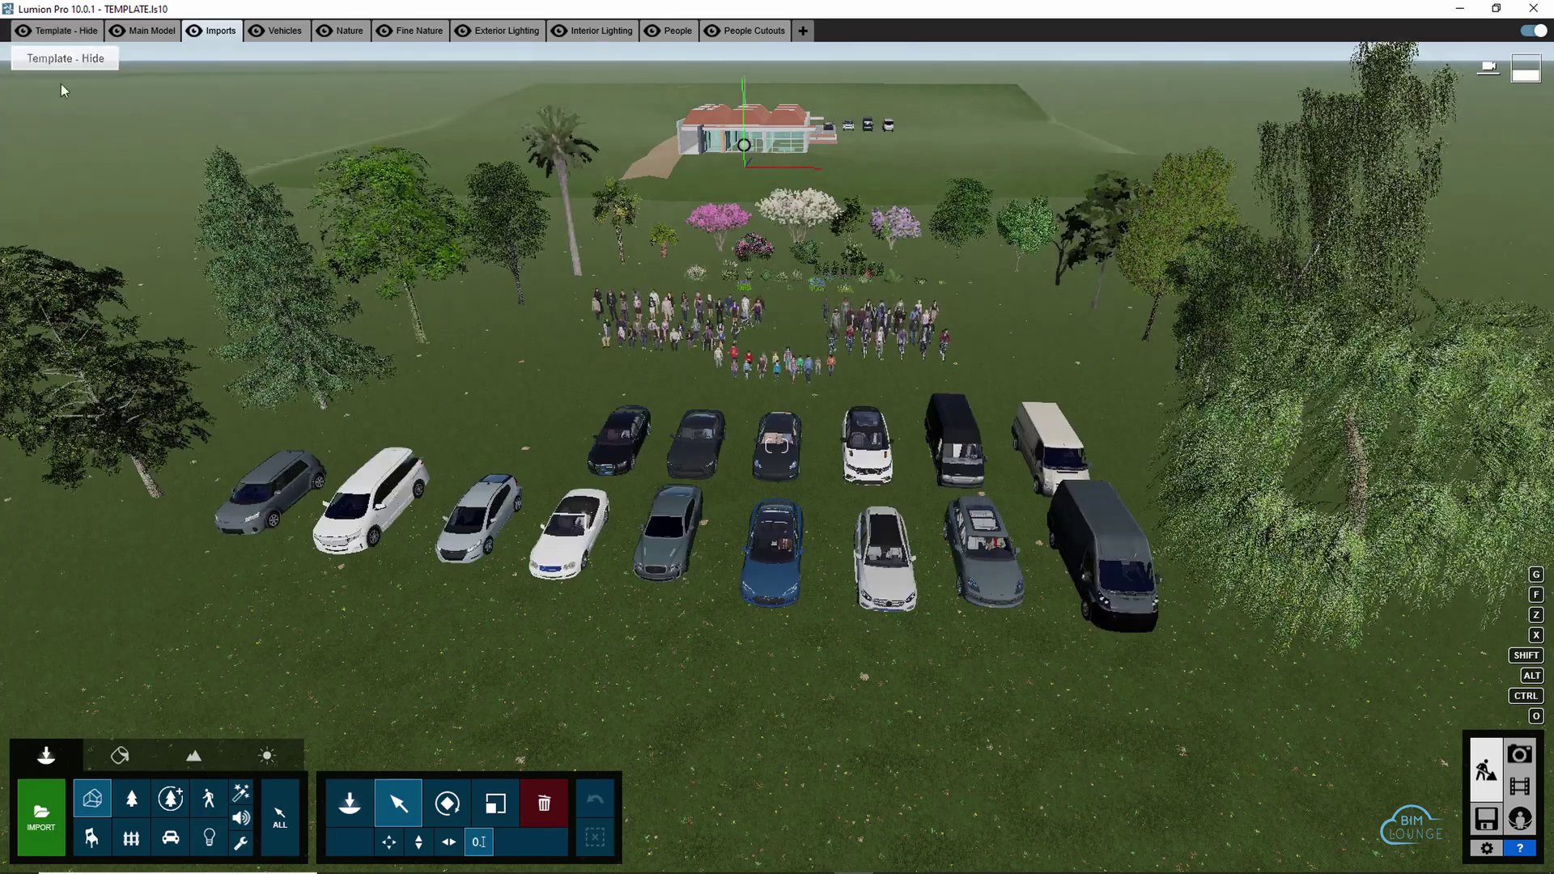
middle_drag(772, 617, 599, 696)
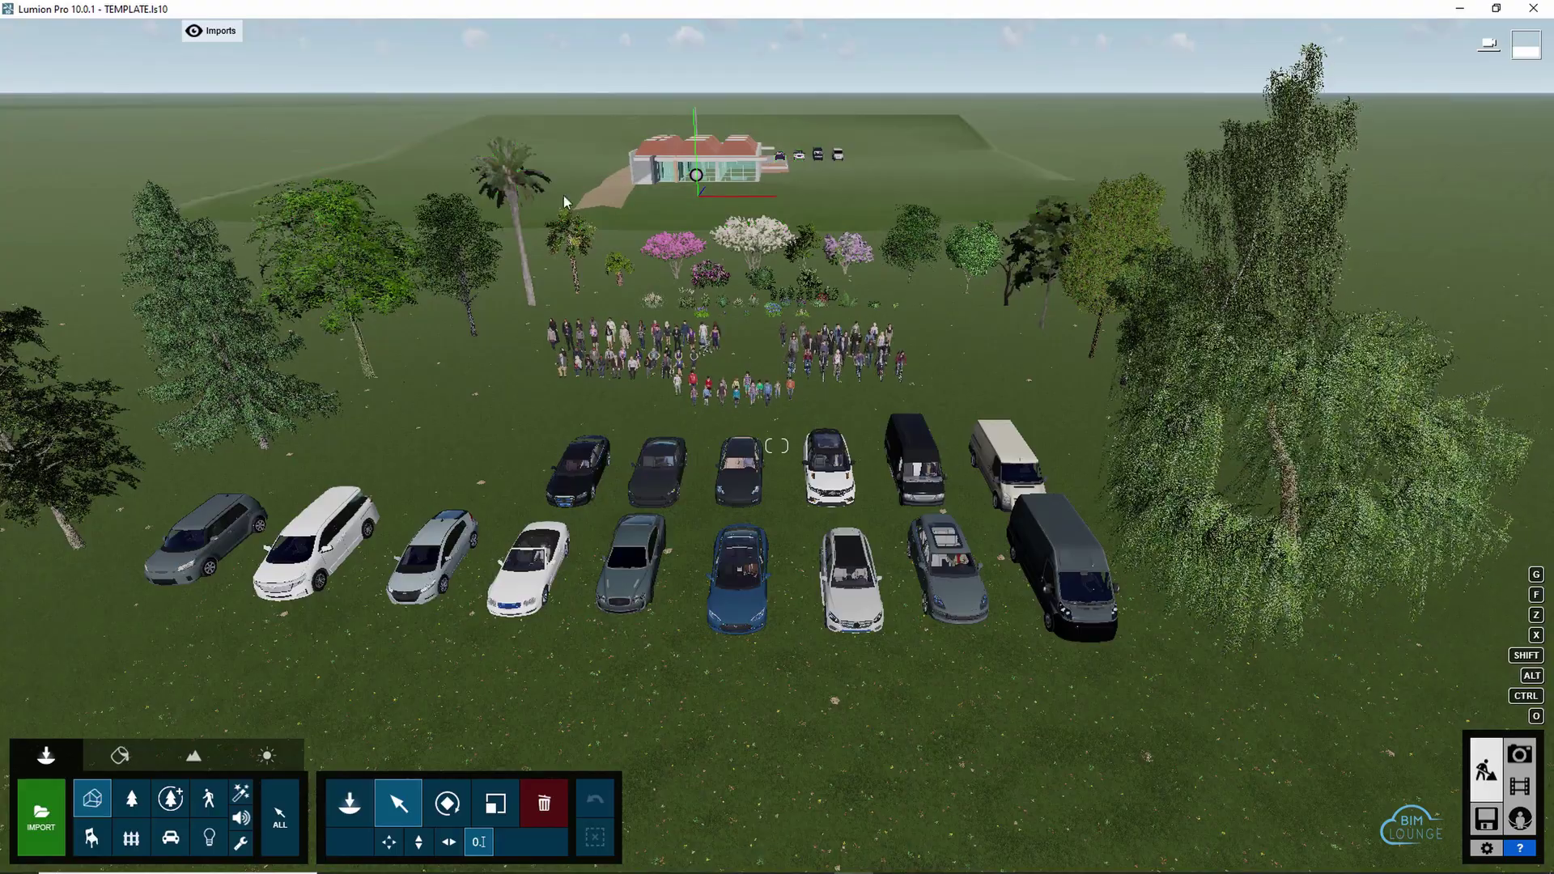
mouse_move(242, 48)
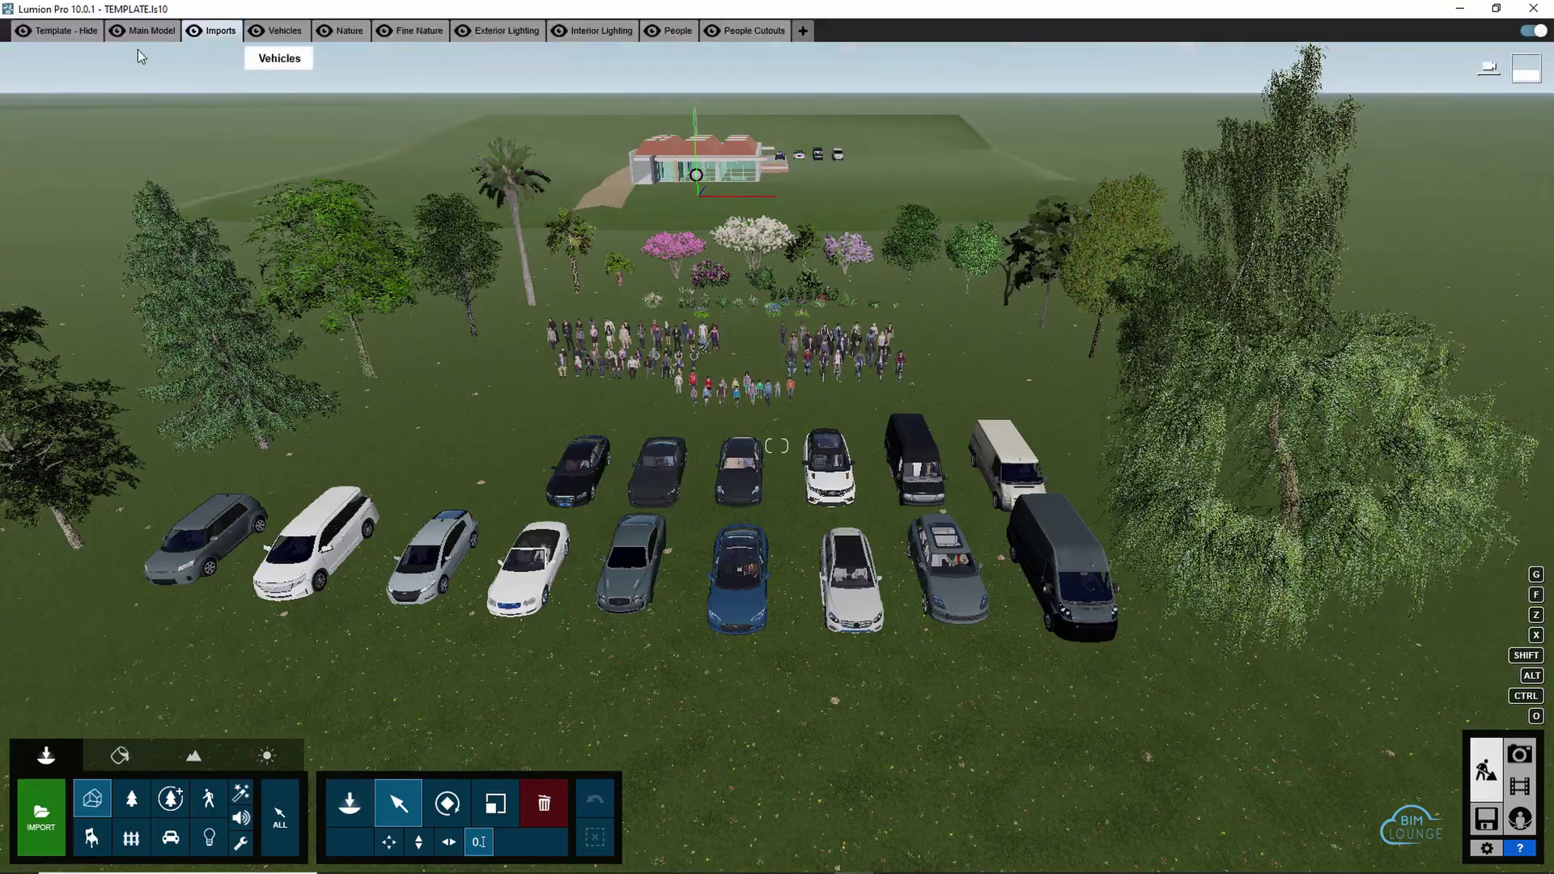
click(25, 32)
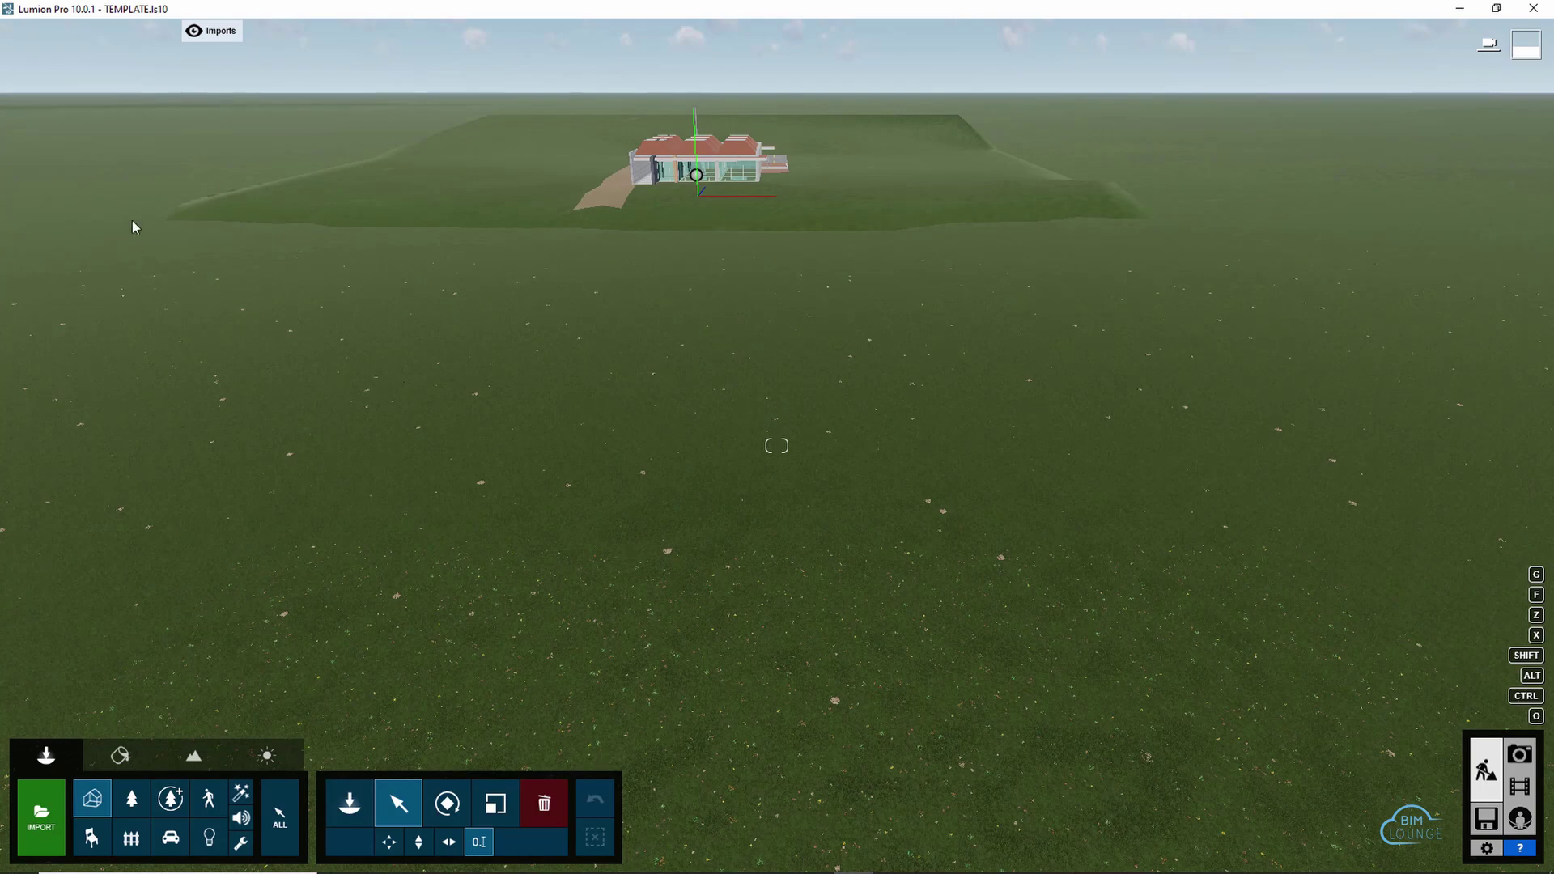
click(22, 37)
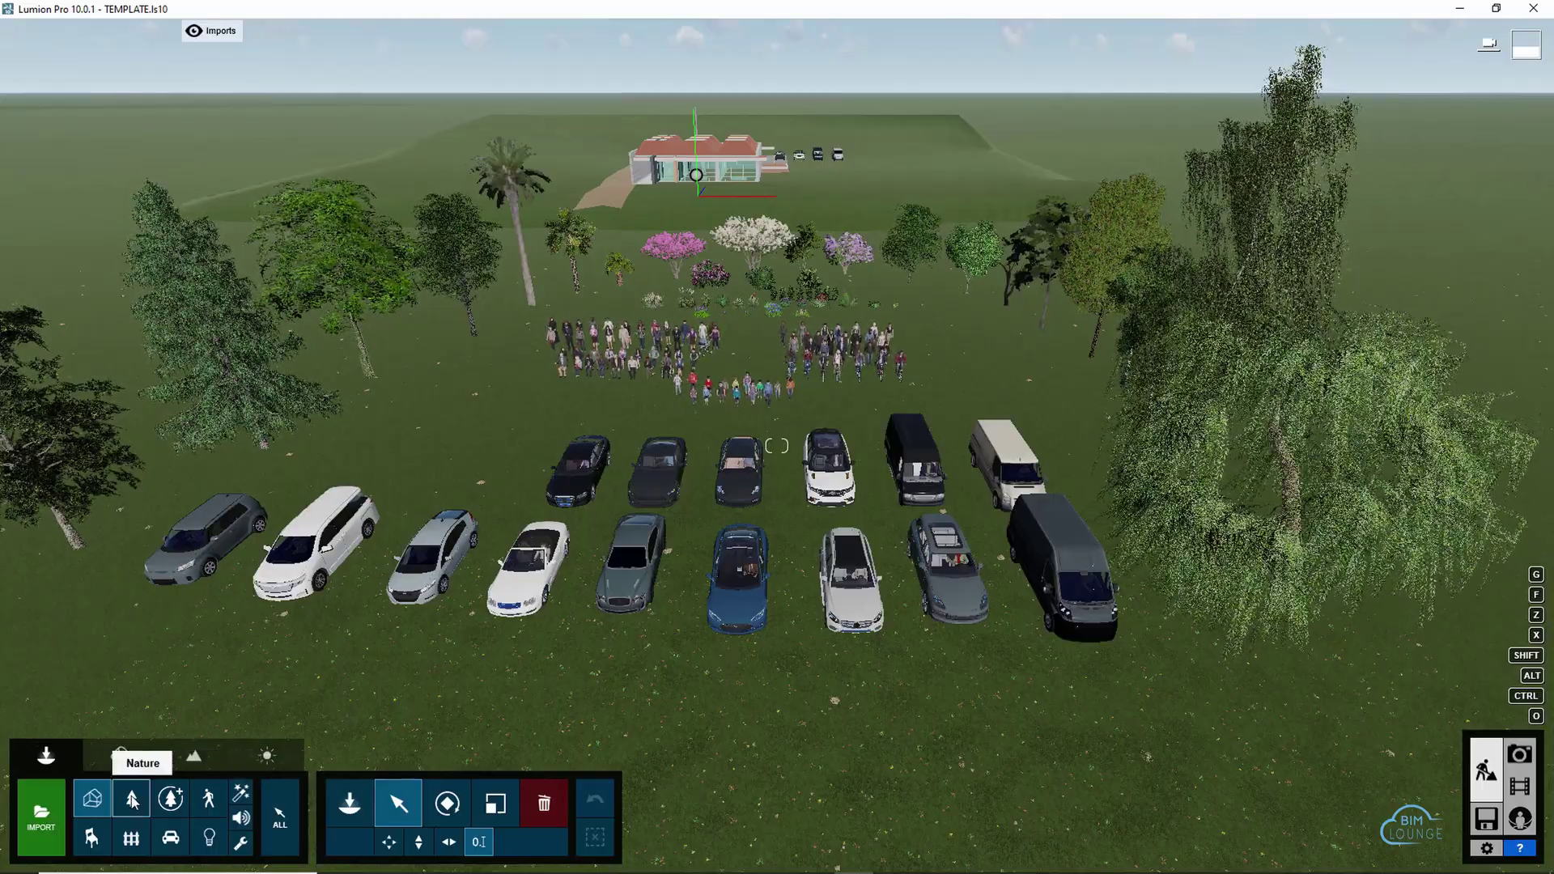
Browse the People and Animals character library, then return to the Select tool
click(209, 801)
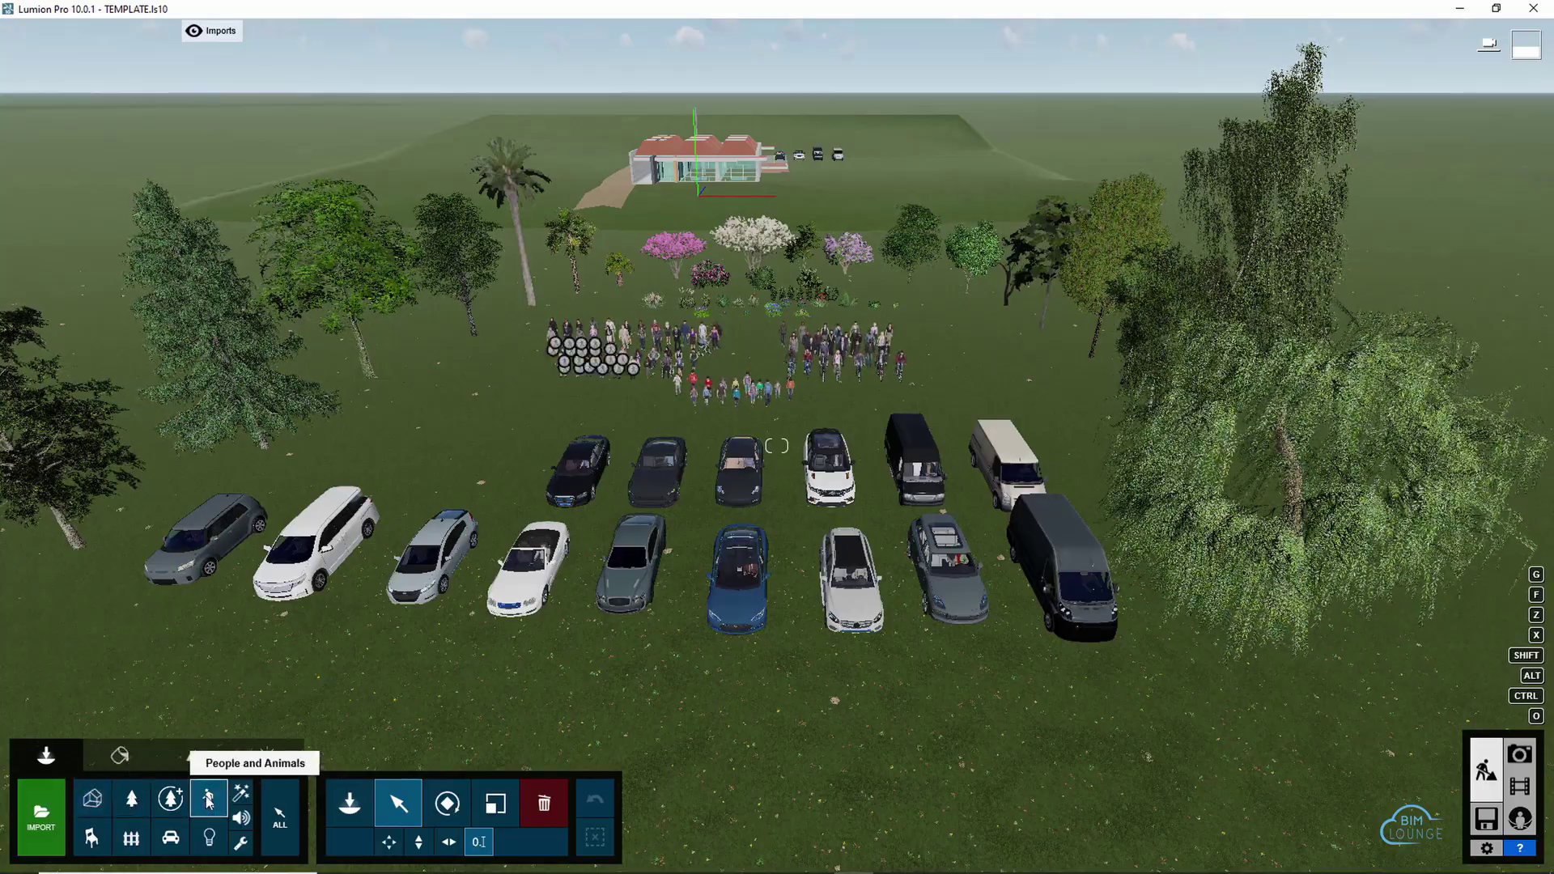
click(209, 801)
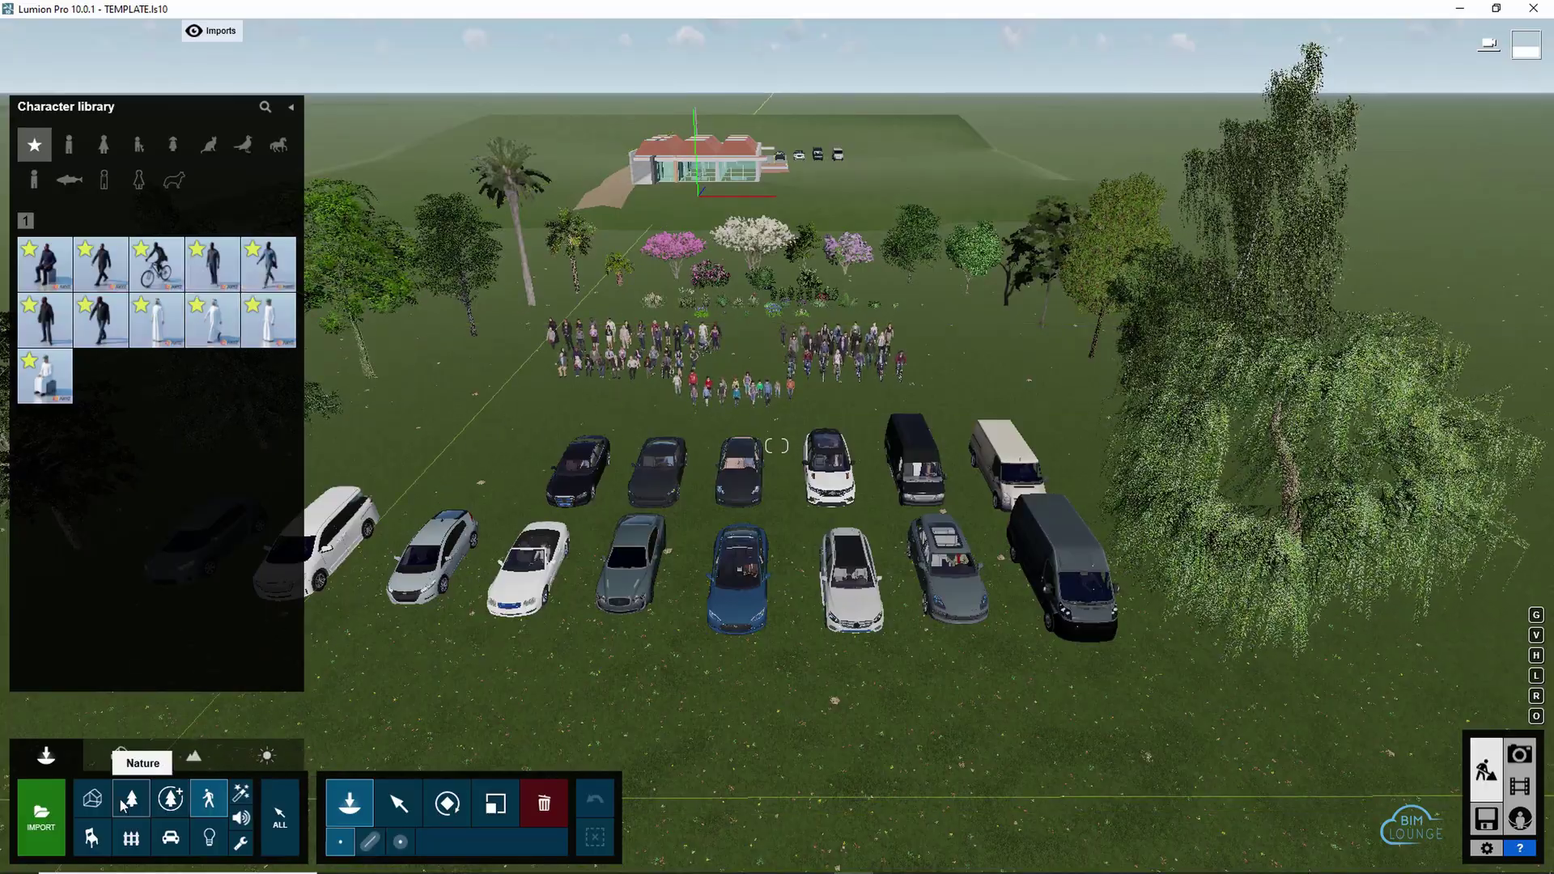
click(396, 804)
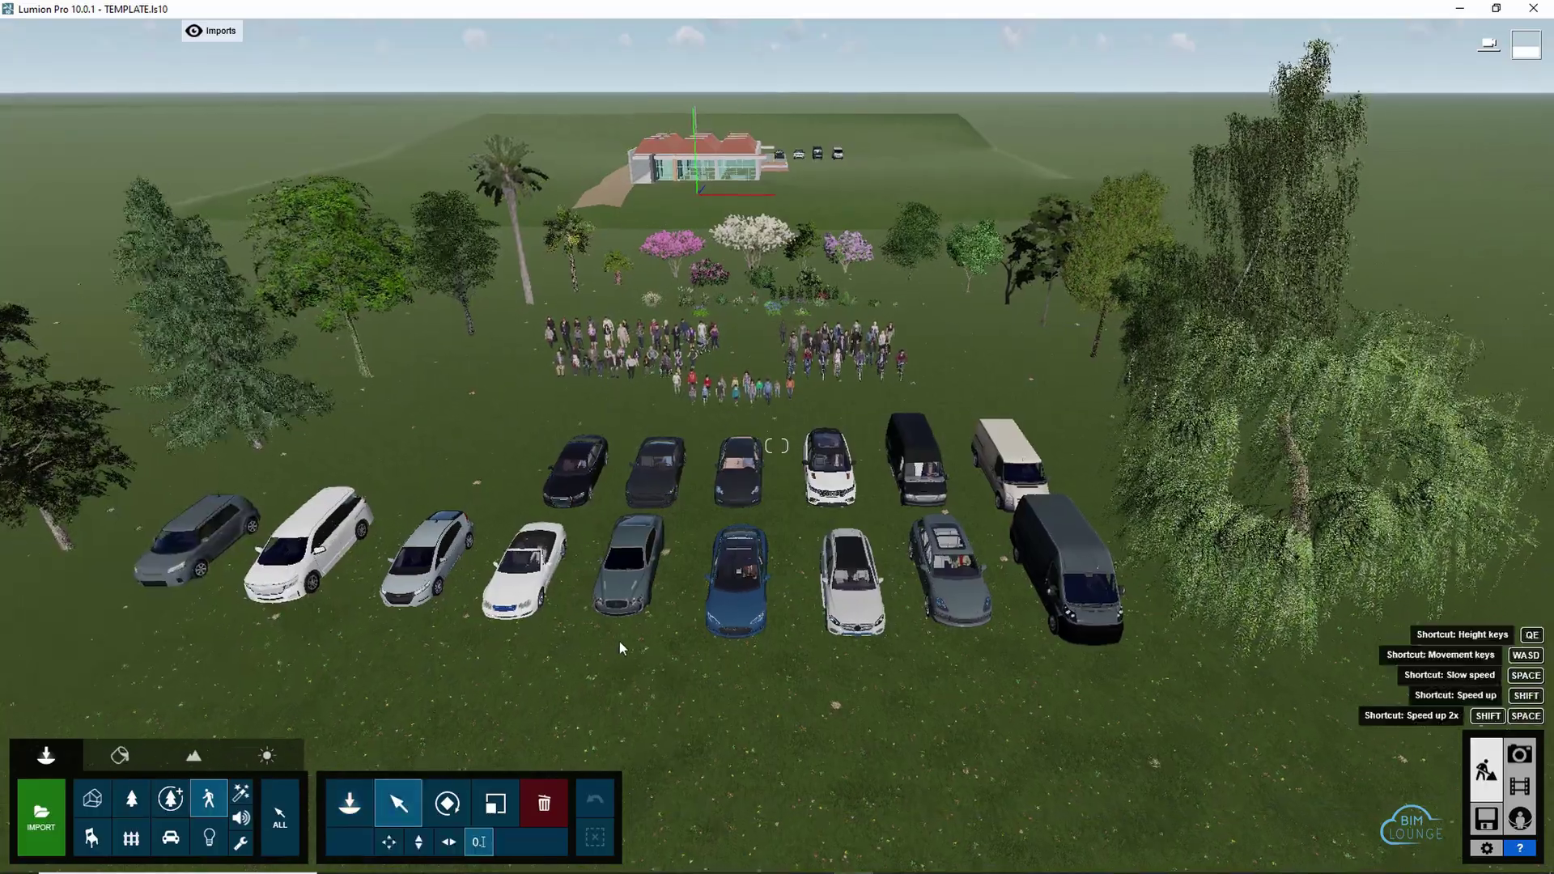
Fly the camera closer over the parked cars and crowd, ending on a level overview
right_drag(620, 641, 975, 725)
key(w)
key(s)
key(w)
key(w)
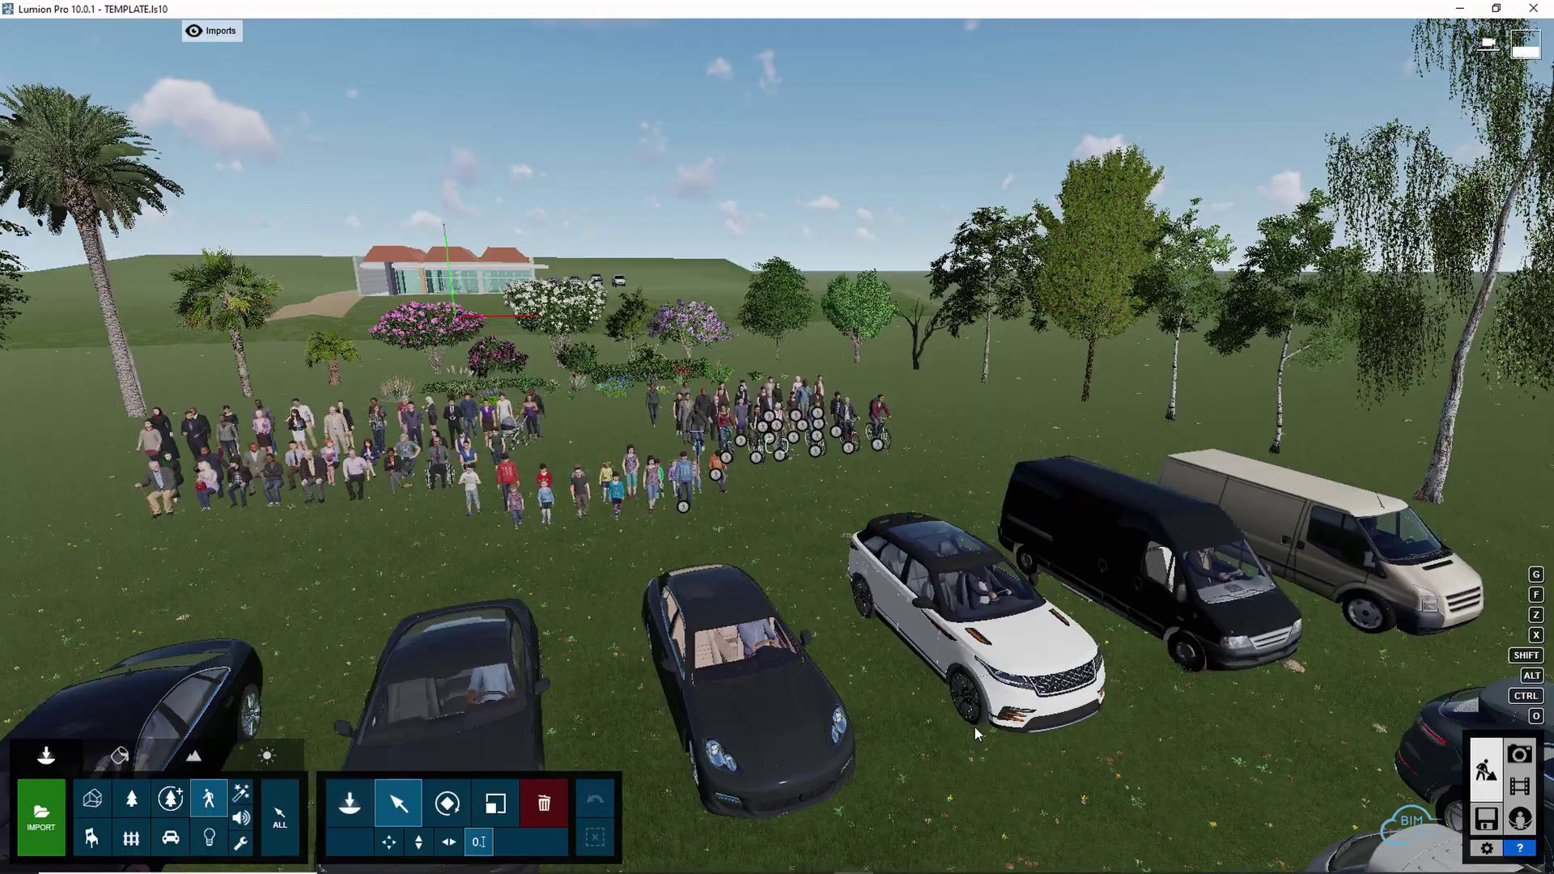
right_drag(975, 727, 970, 714)
Under the Vehicles category, box-select four cars in the row nearest the crowd
key(s)
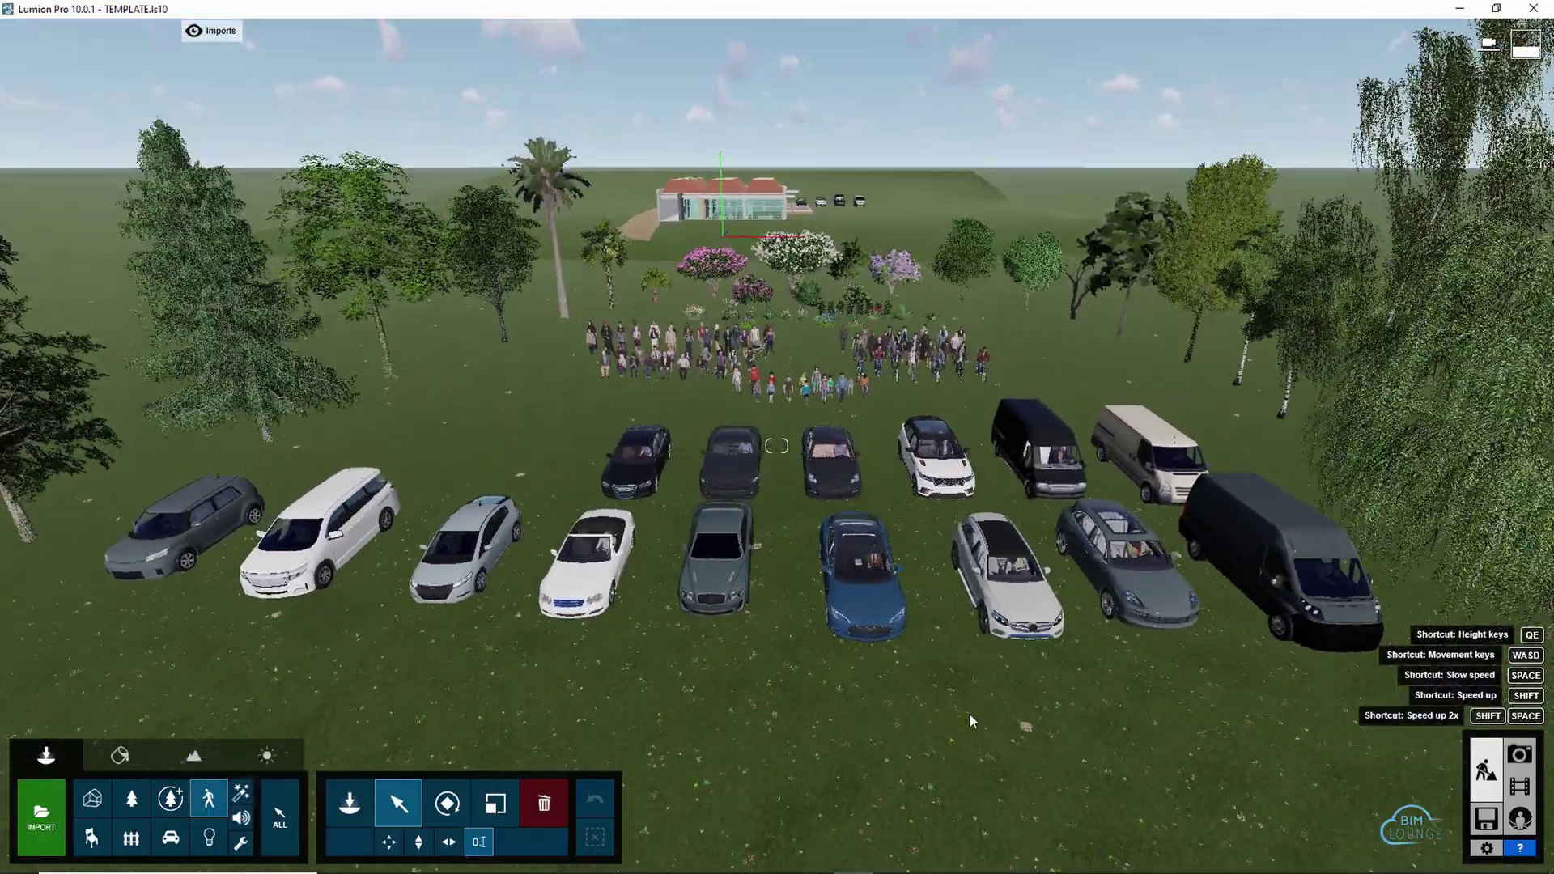
click(722, 638)
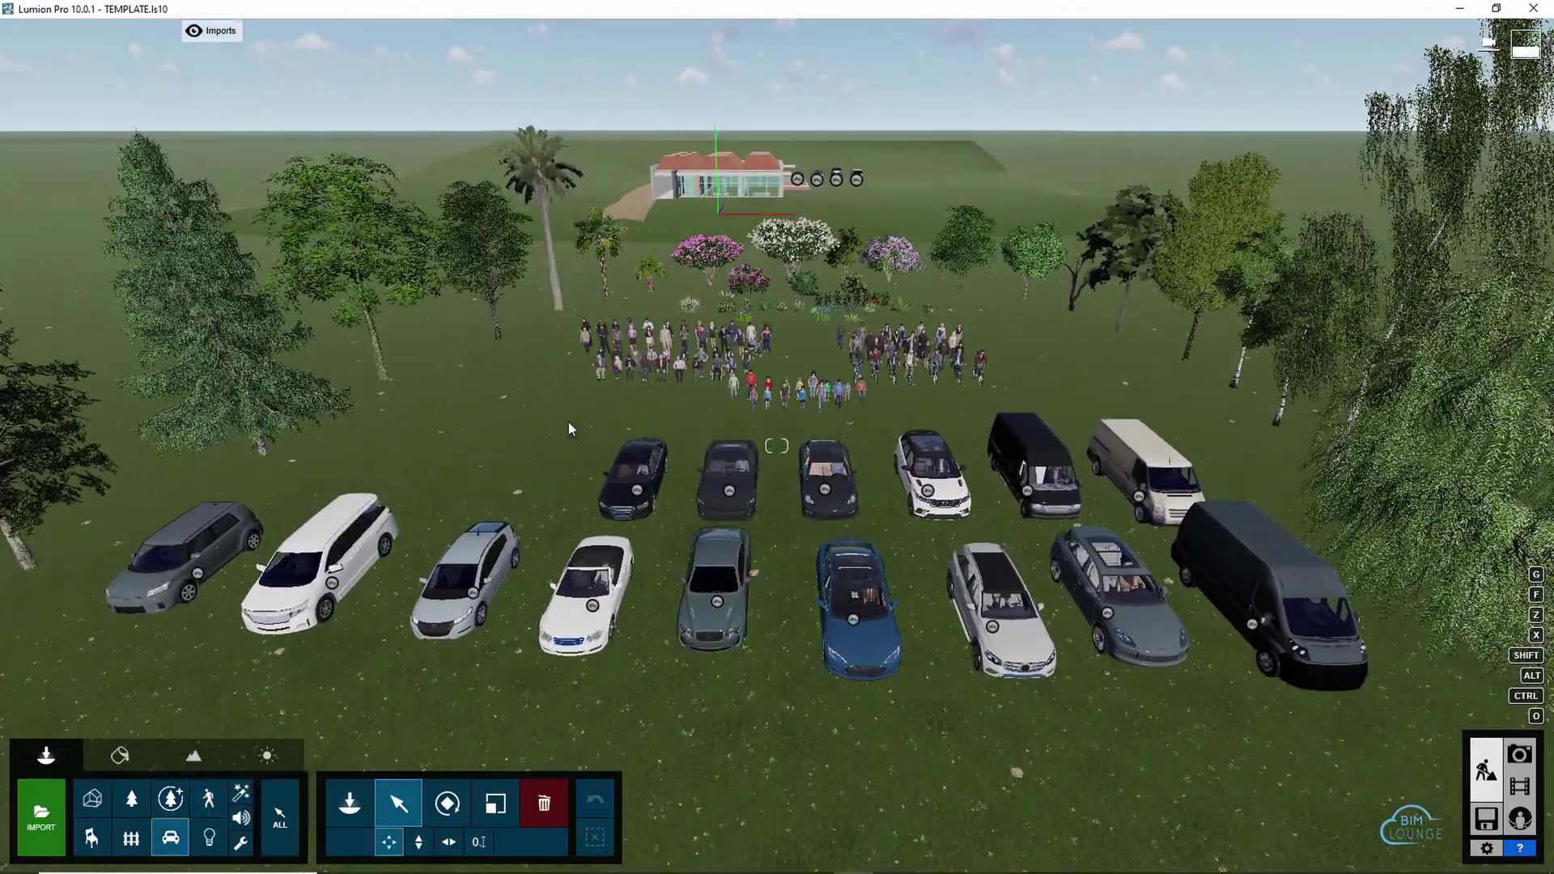
key(ctrl)
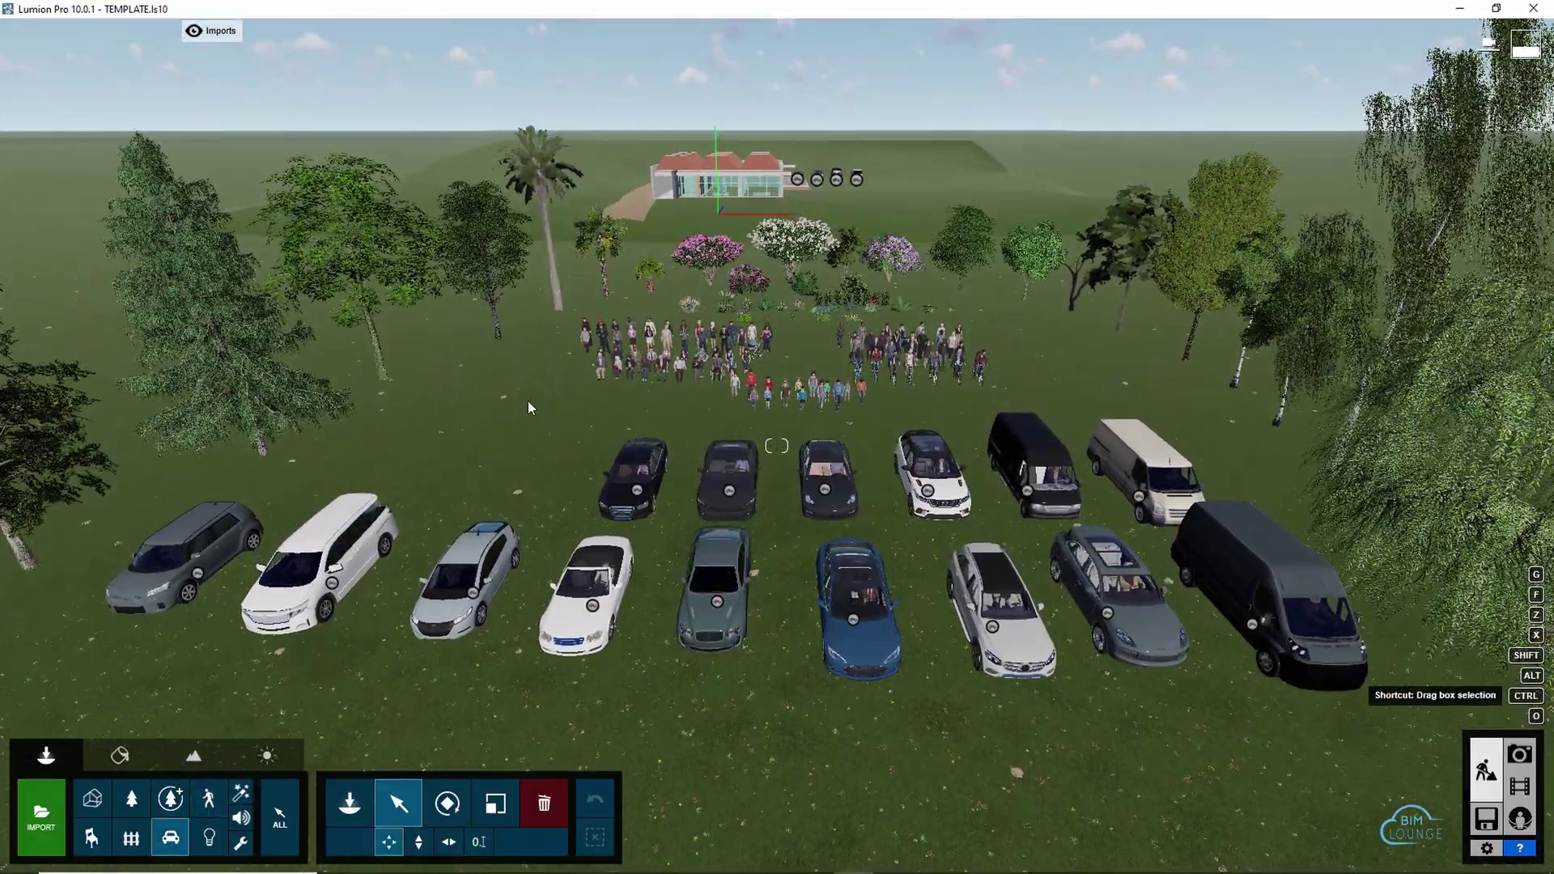
mouse_move(528, 401)
ctrl+mouse_down()
mouse_move(857, 531)
mouse_move(944, 536)
ctrl+mouse_up()
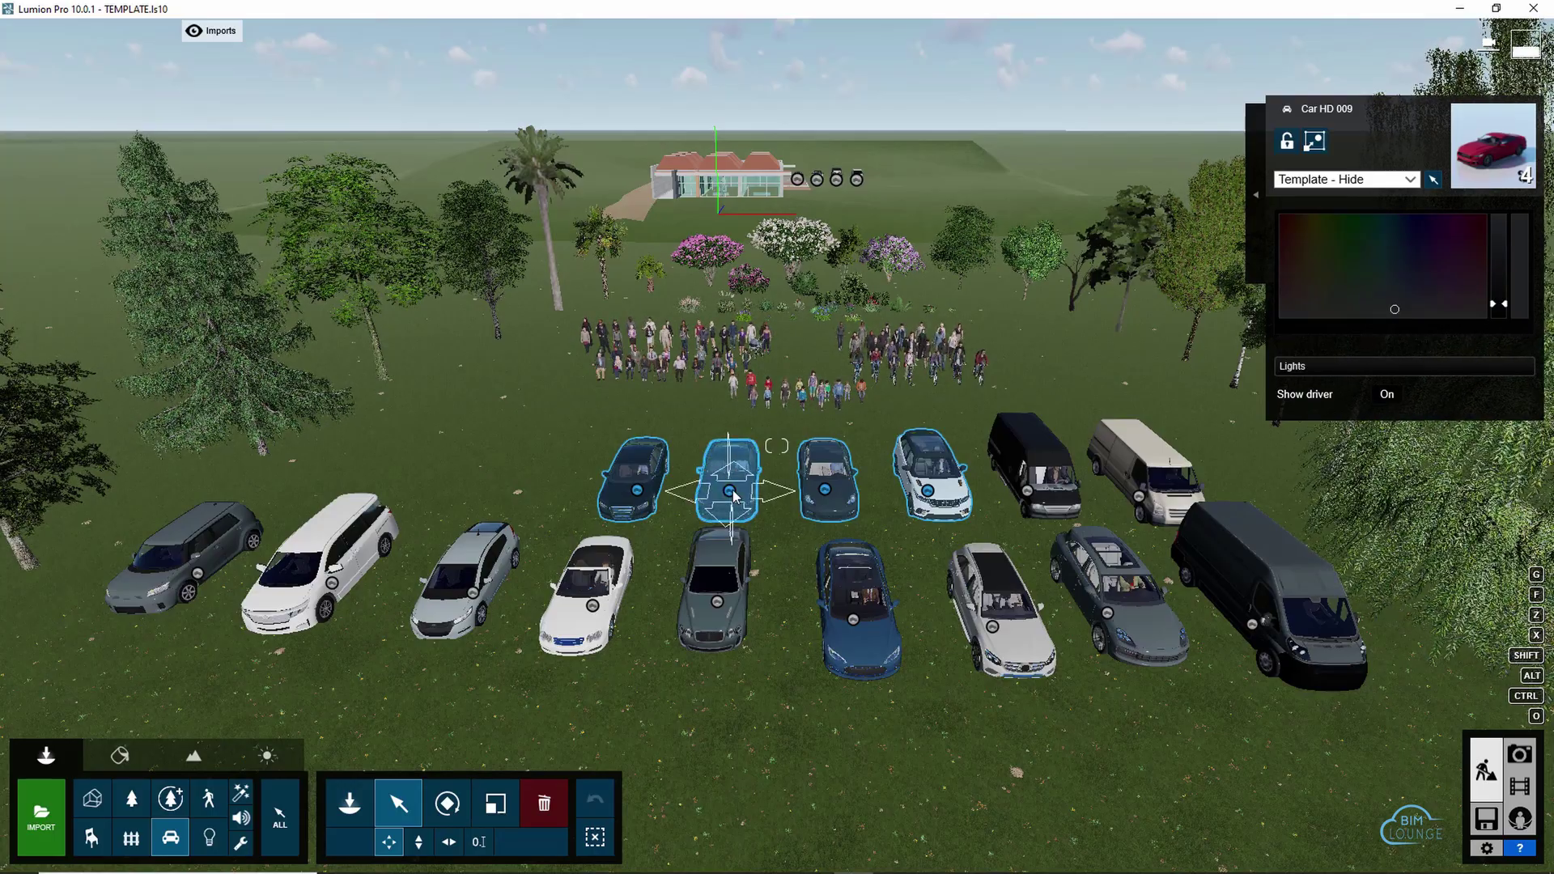
Place copies of the four cars beside the house, leaving the originals in place
key(alt)
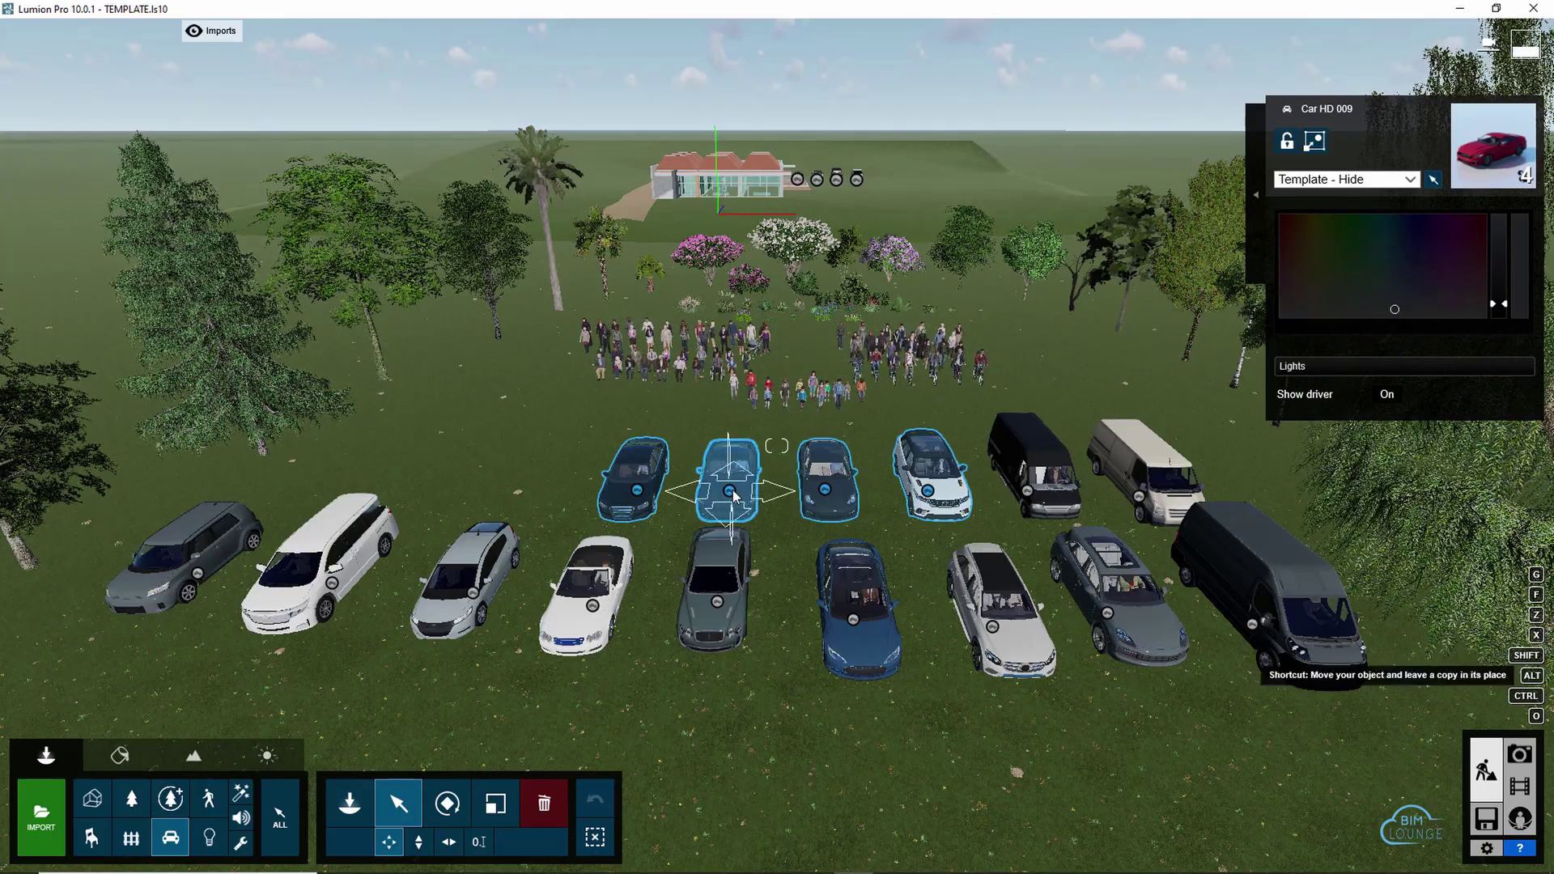
alt+drag(732, 489, 731, 205)
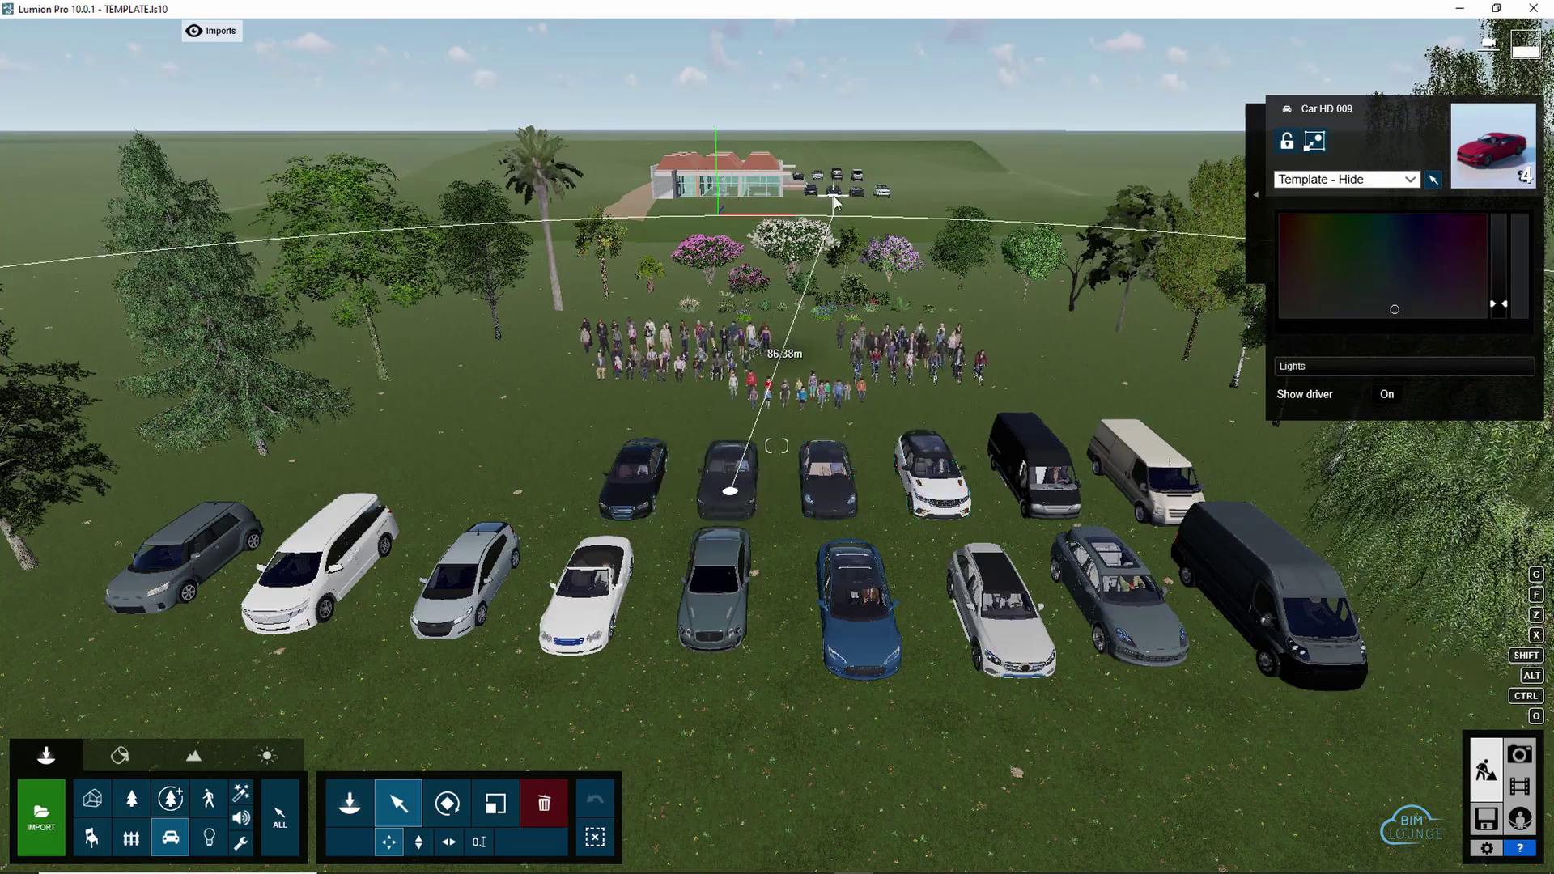
alt+drag(834, 203, 816, 251)
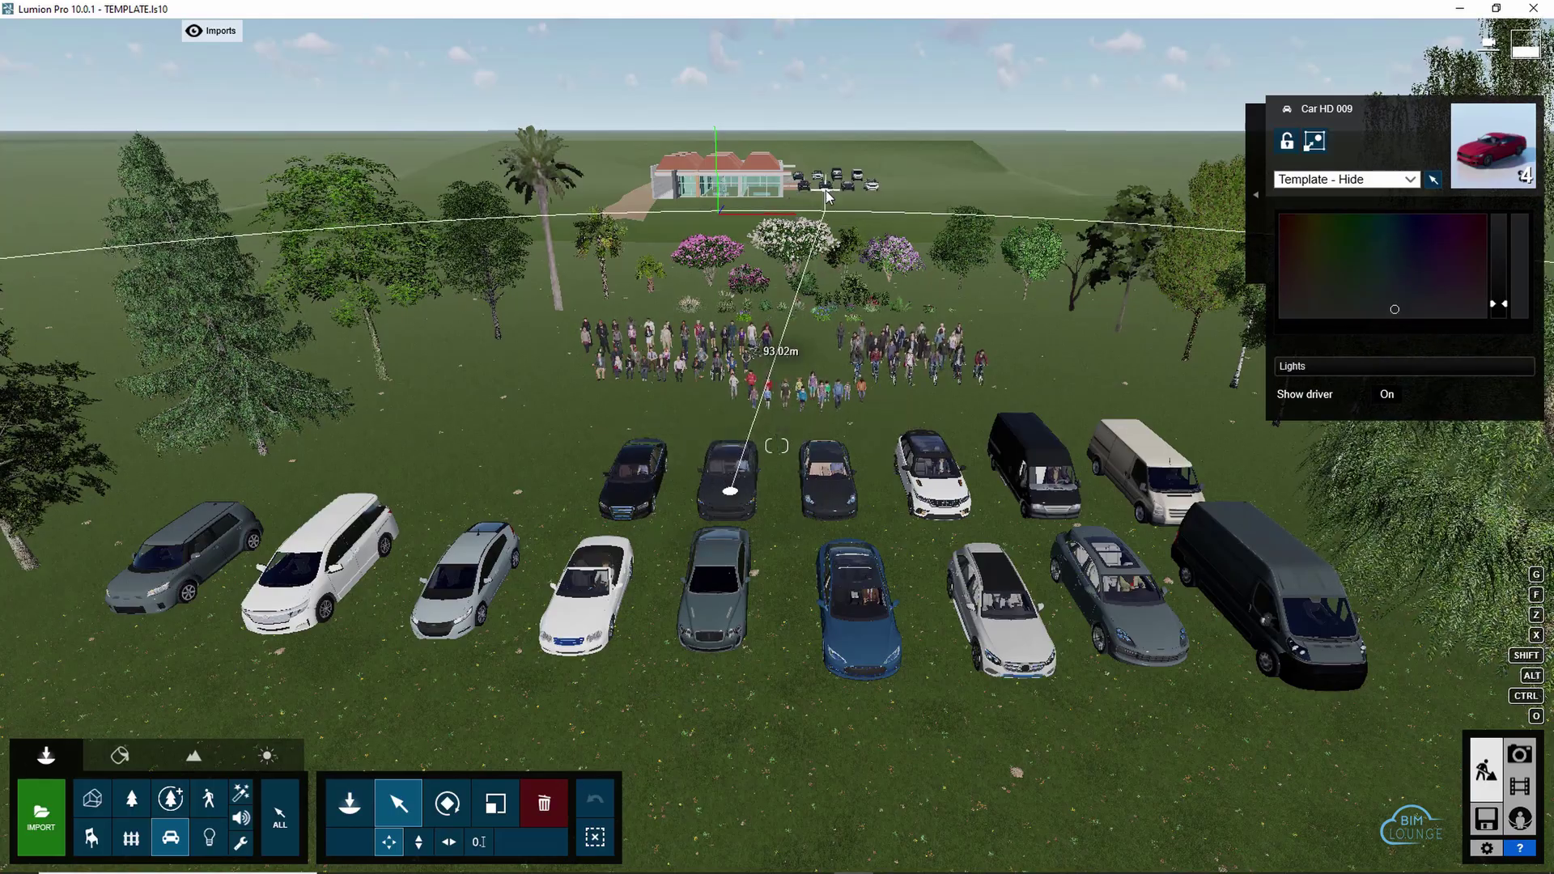
alt+drag(827, 197, 826, 197)
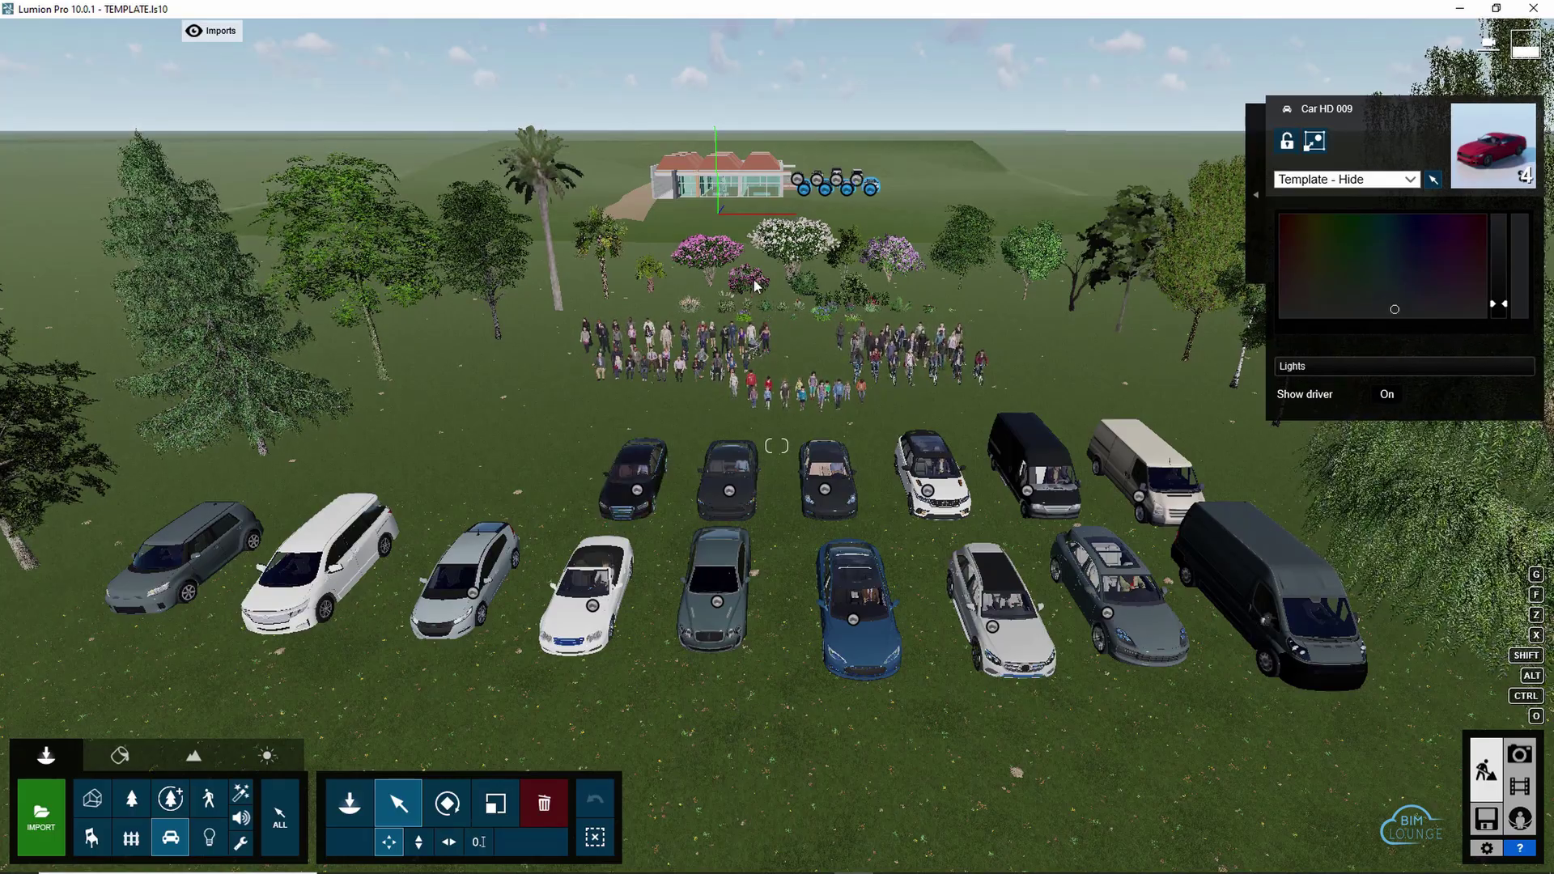
Assign the car copies to layer 4: Vehicles and verify by toggling the Template layer
click(1356, 180)
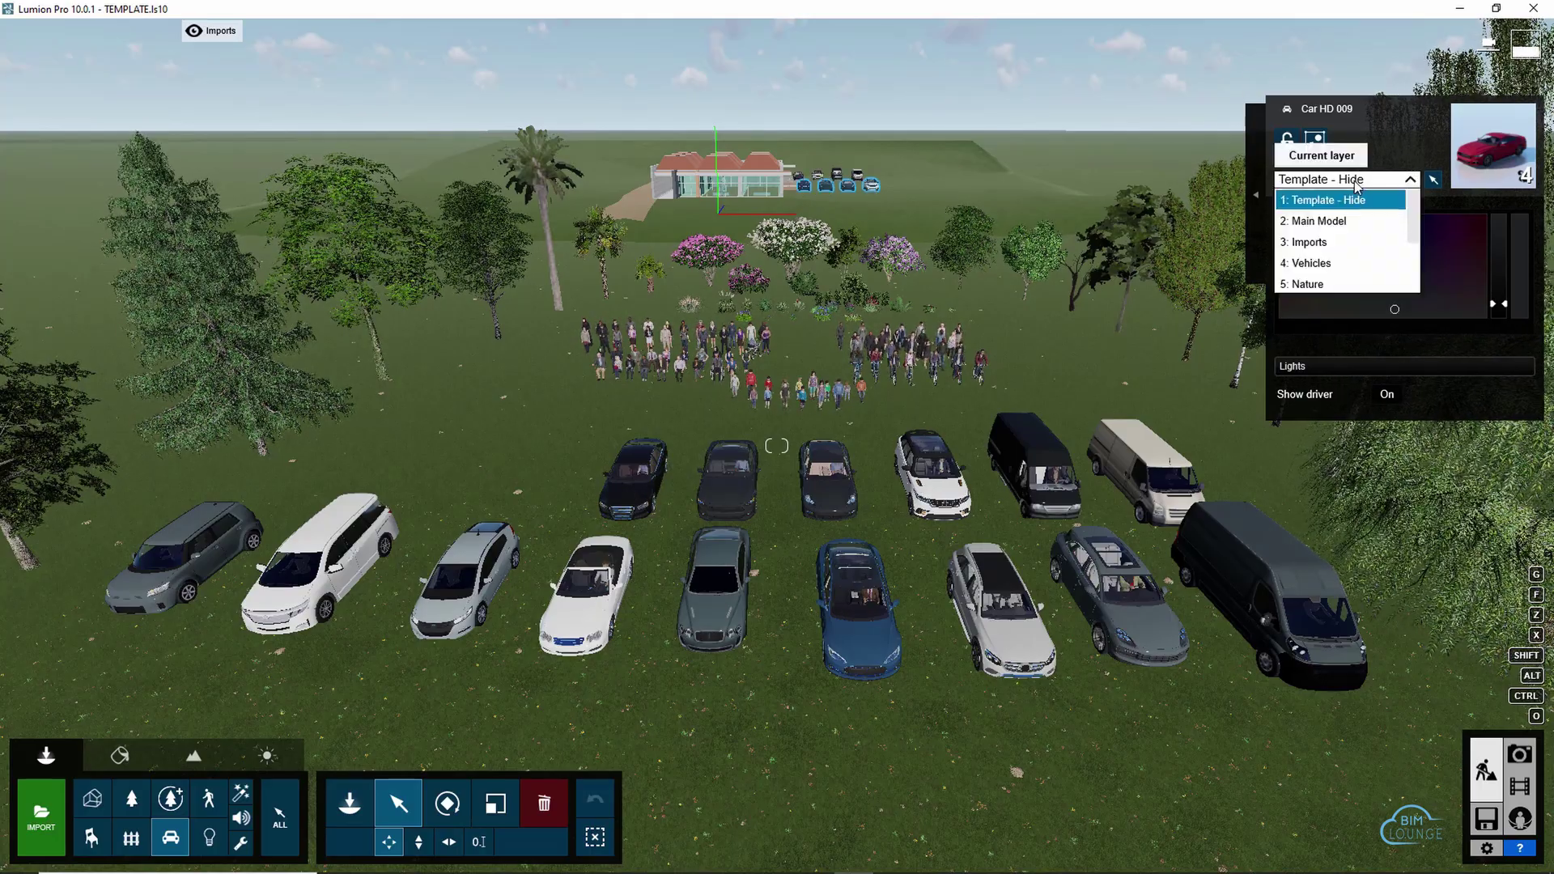
click(1342, 265)
mouse_move(175, 49)
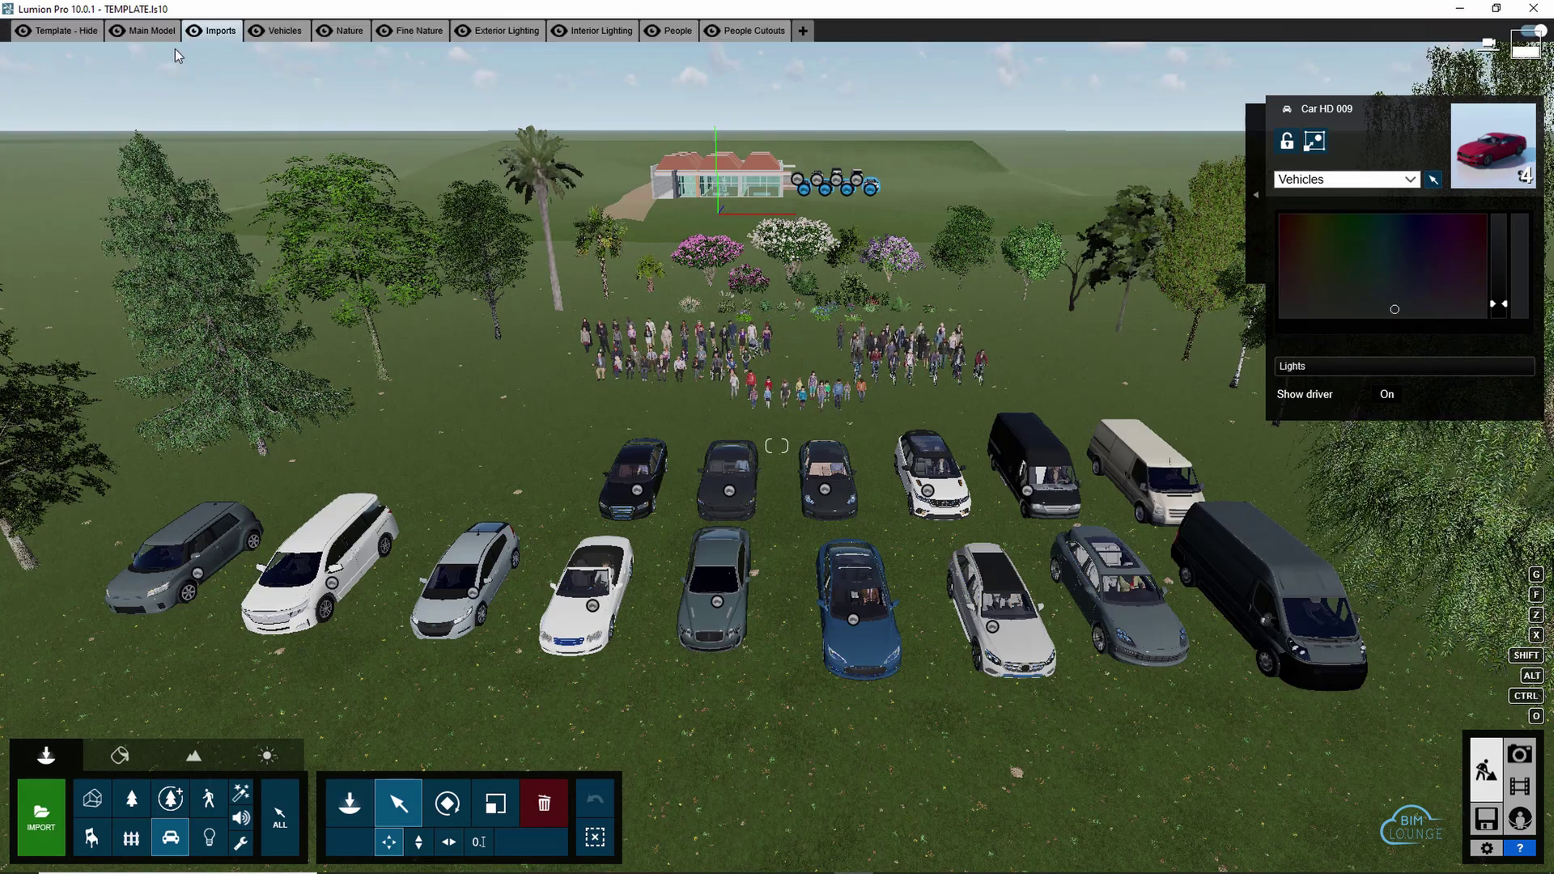
click(25, 32)
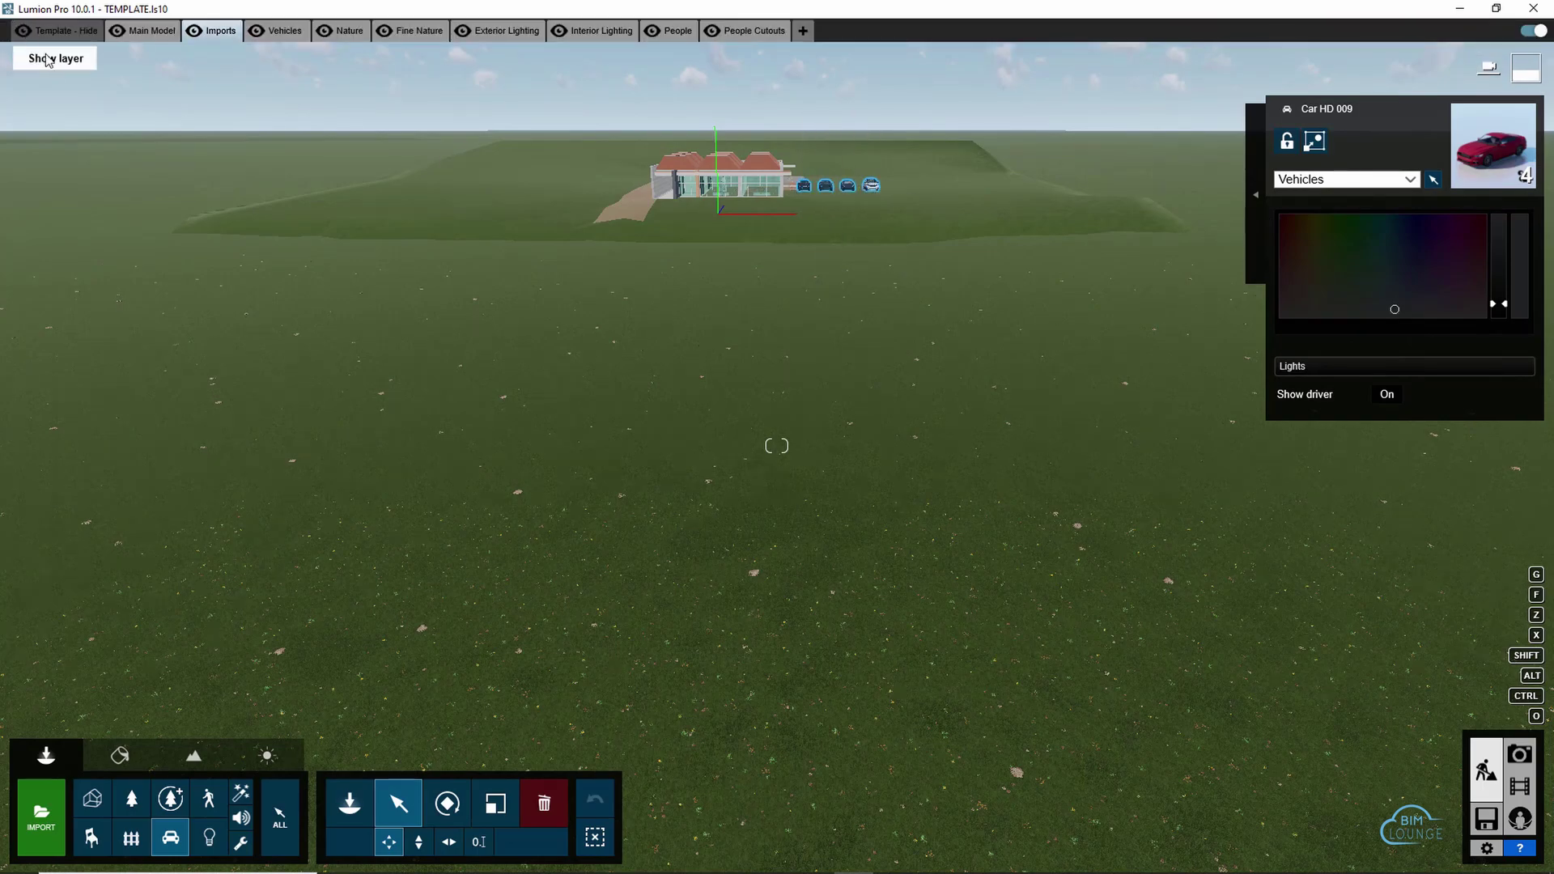
click(25, 32)
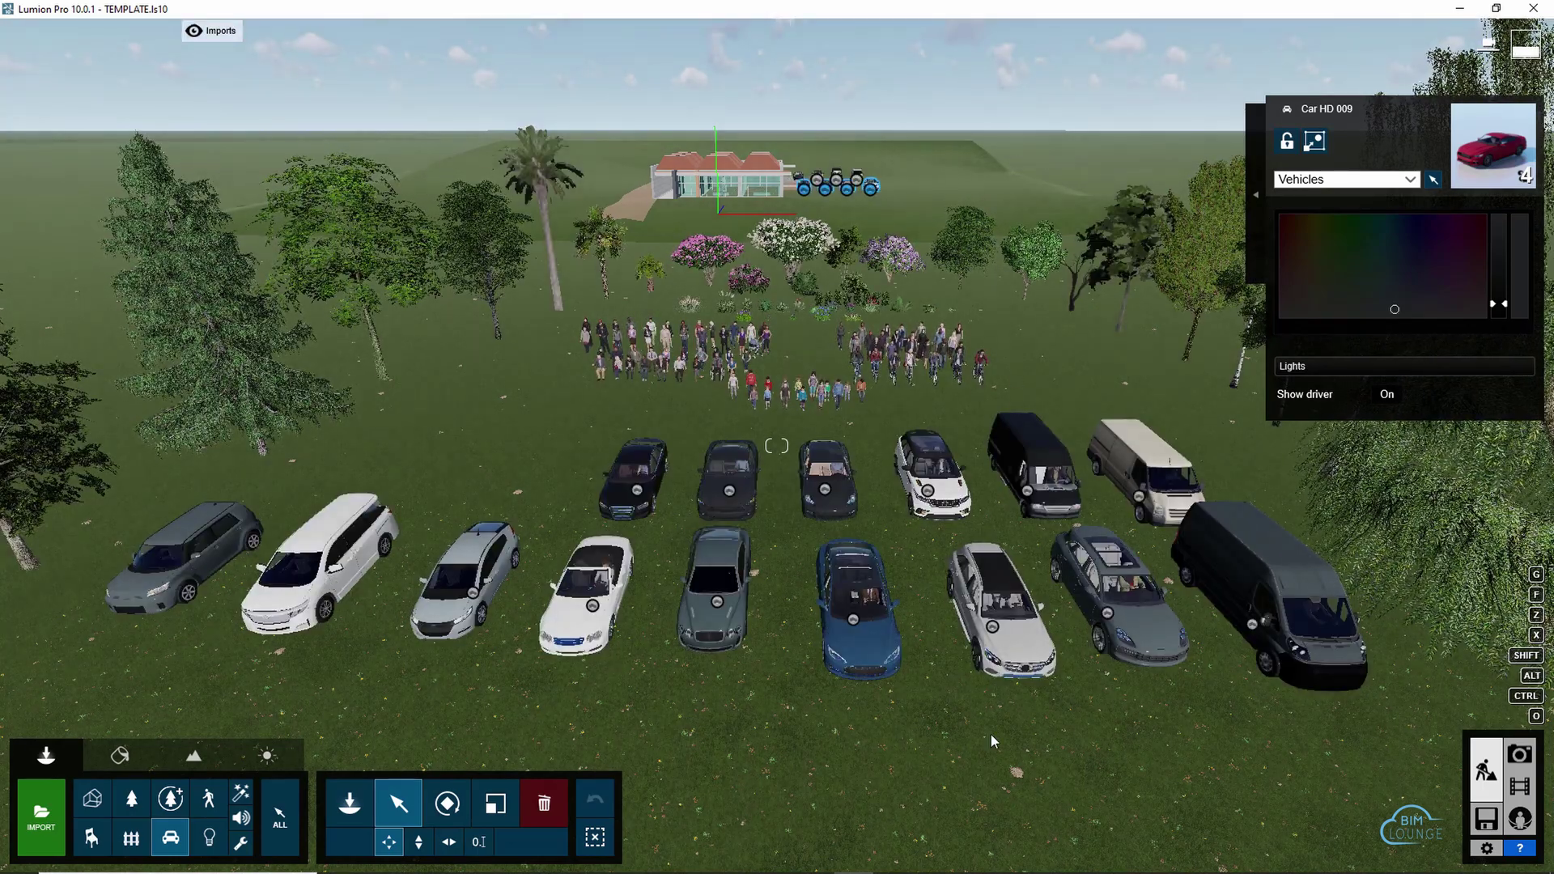
scroll(802, 800, up, 10)
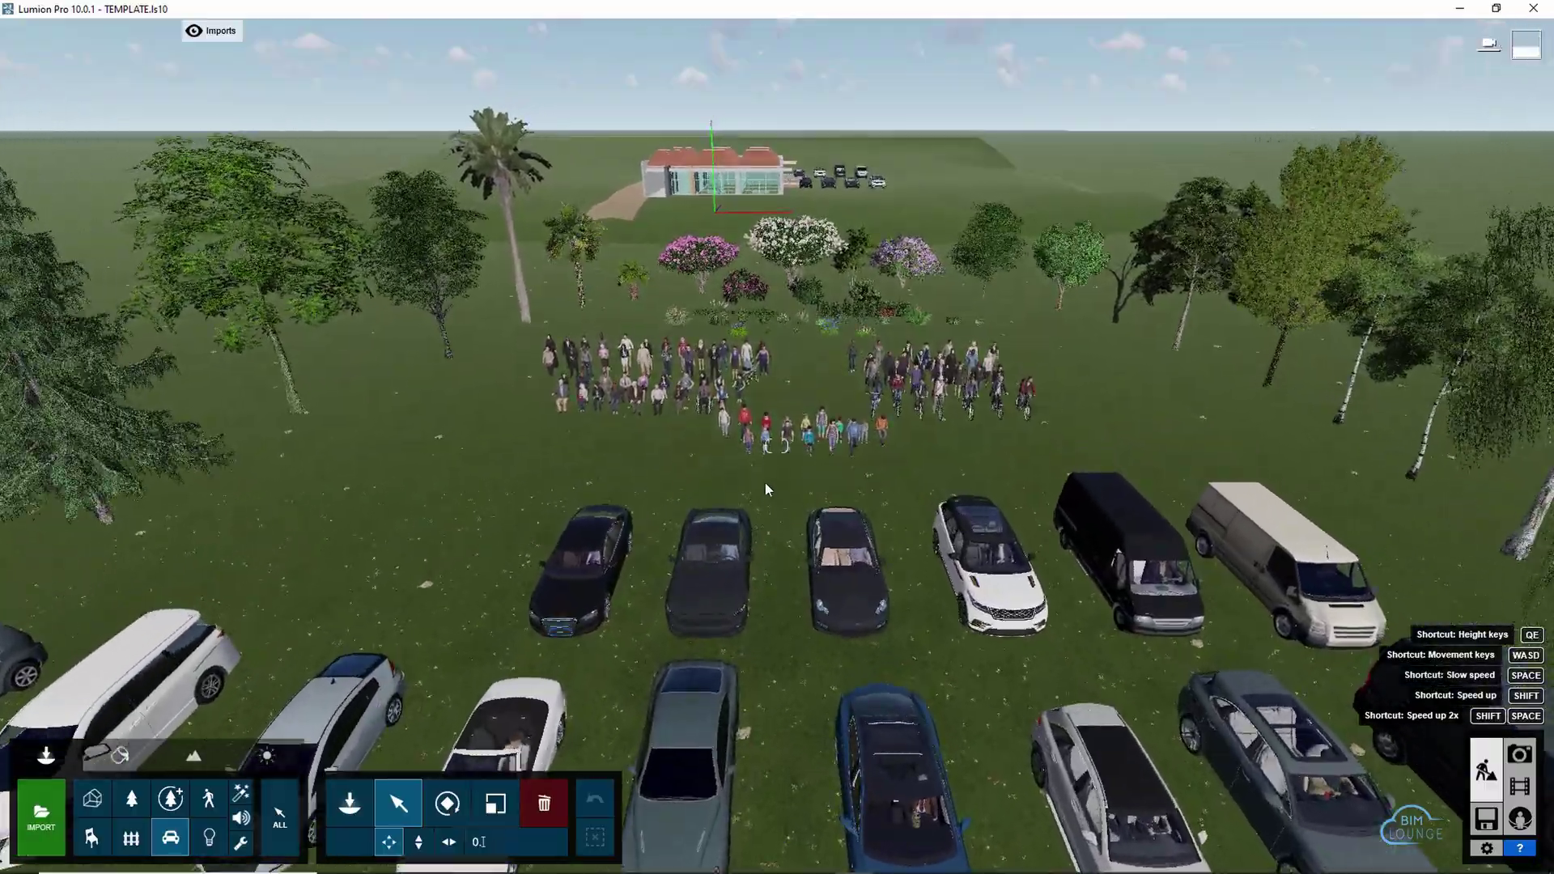
Zoom and fly the view toward the seated crowd at the front
scroll(767, 485, up, 10)
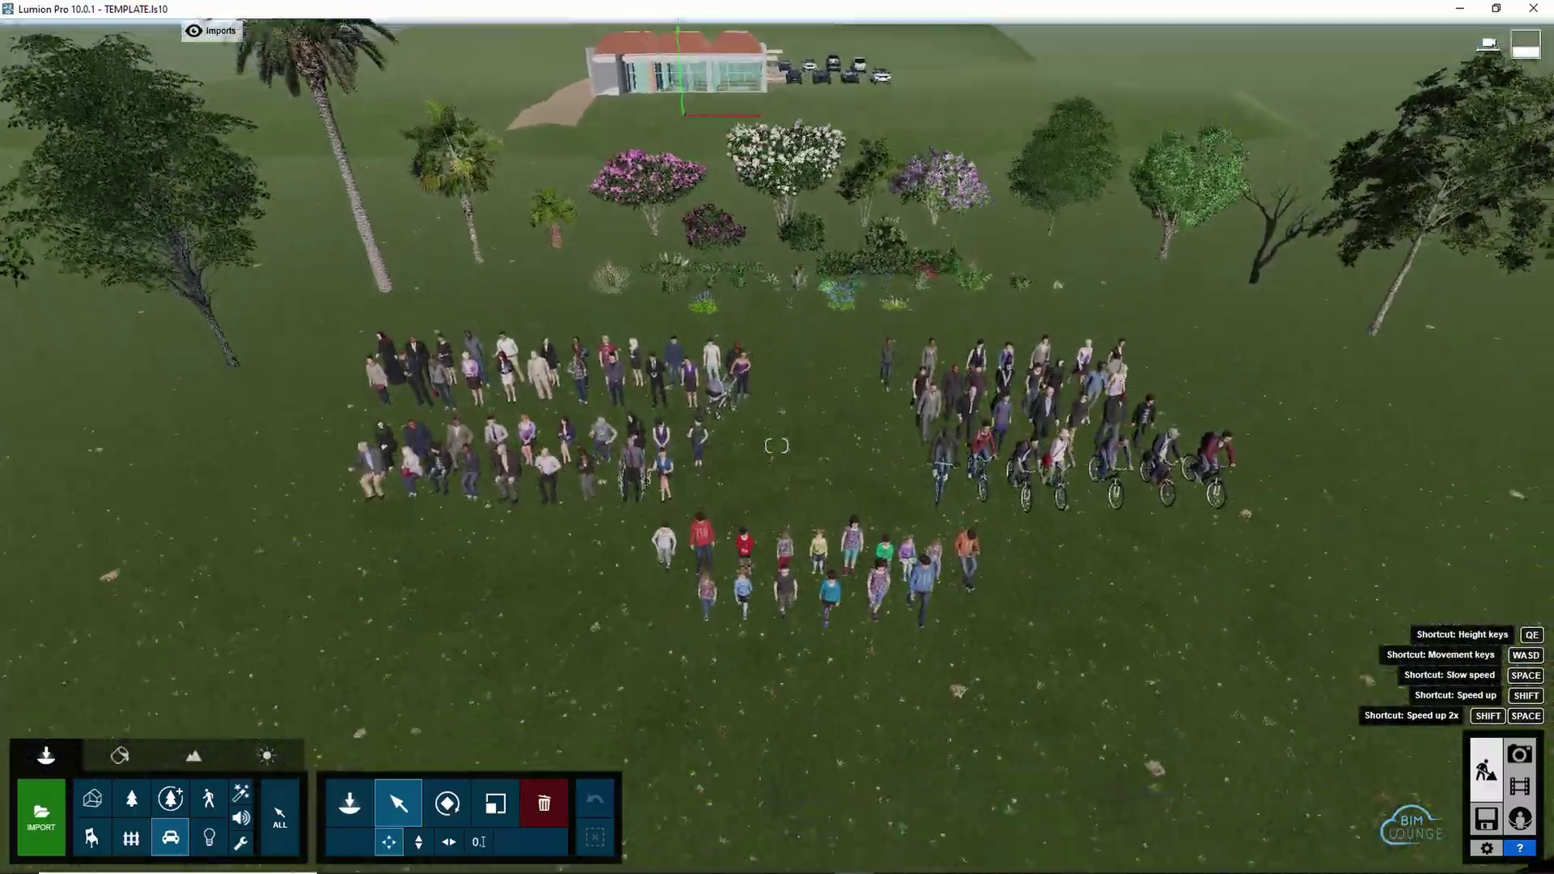
scroll(742, 596, up, 5)
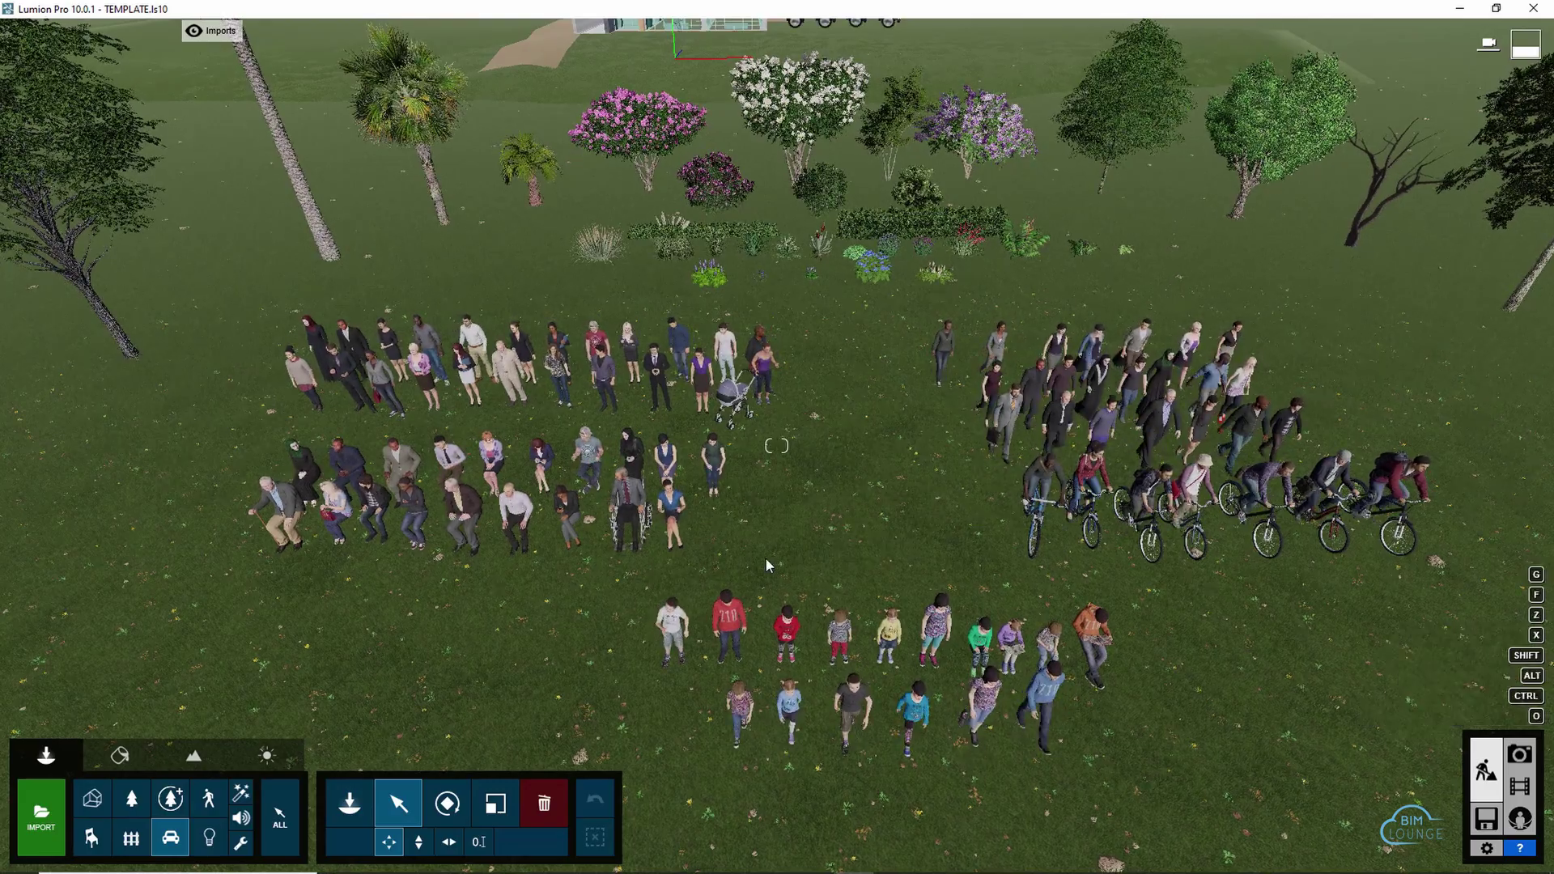
scroll(766, 558, up, 3)
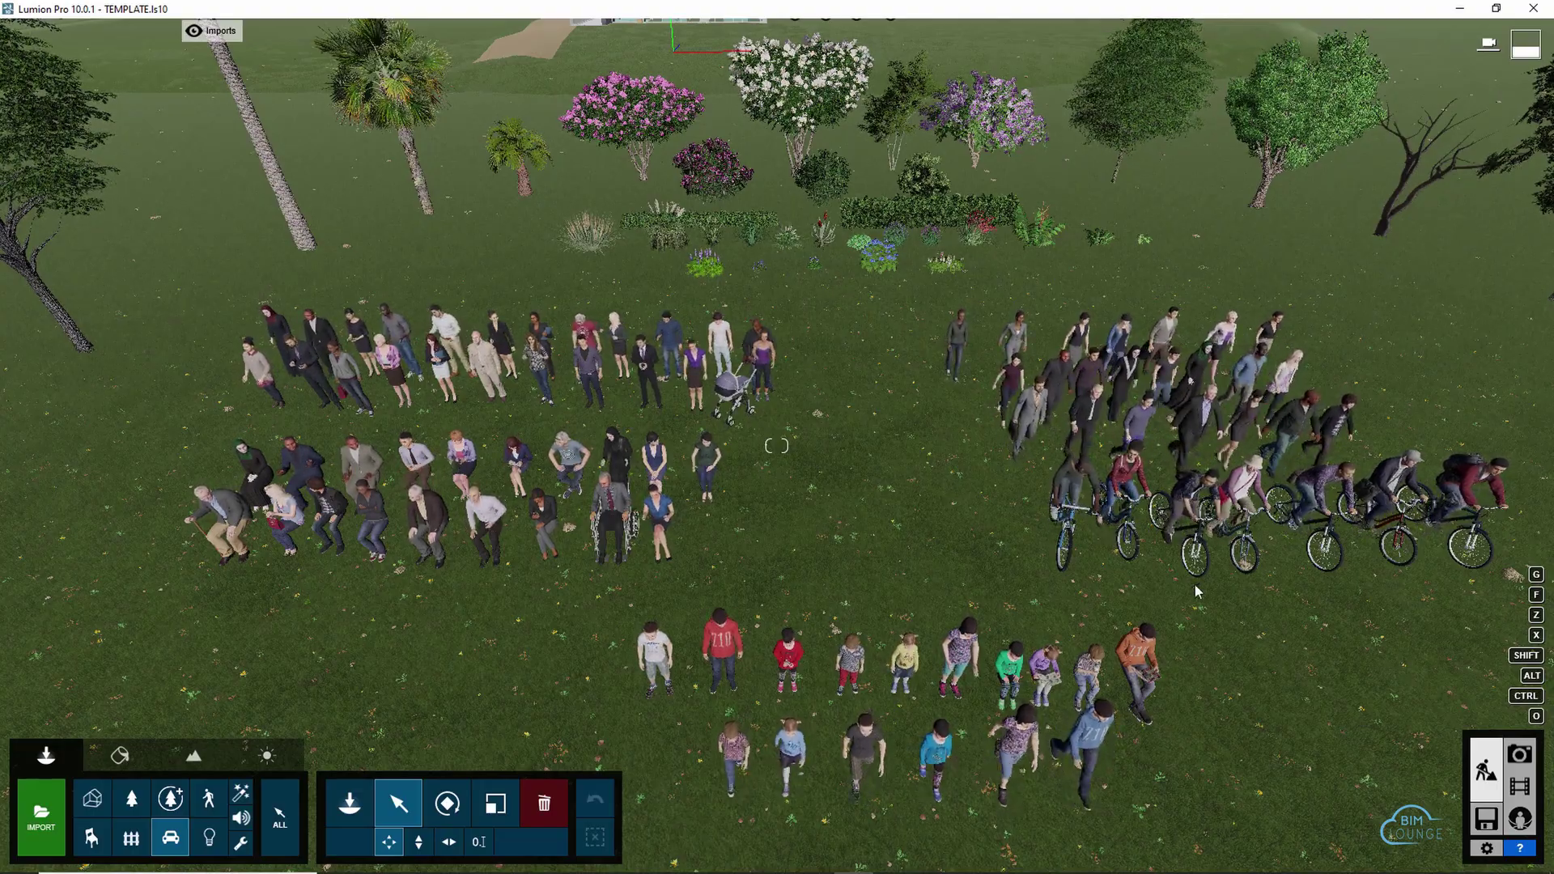
scroll(933, 659, down, 2)
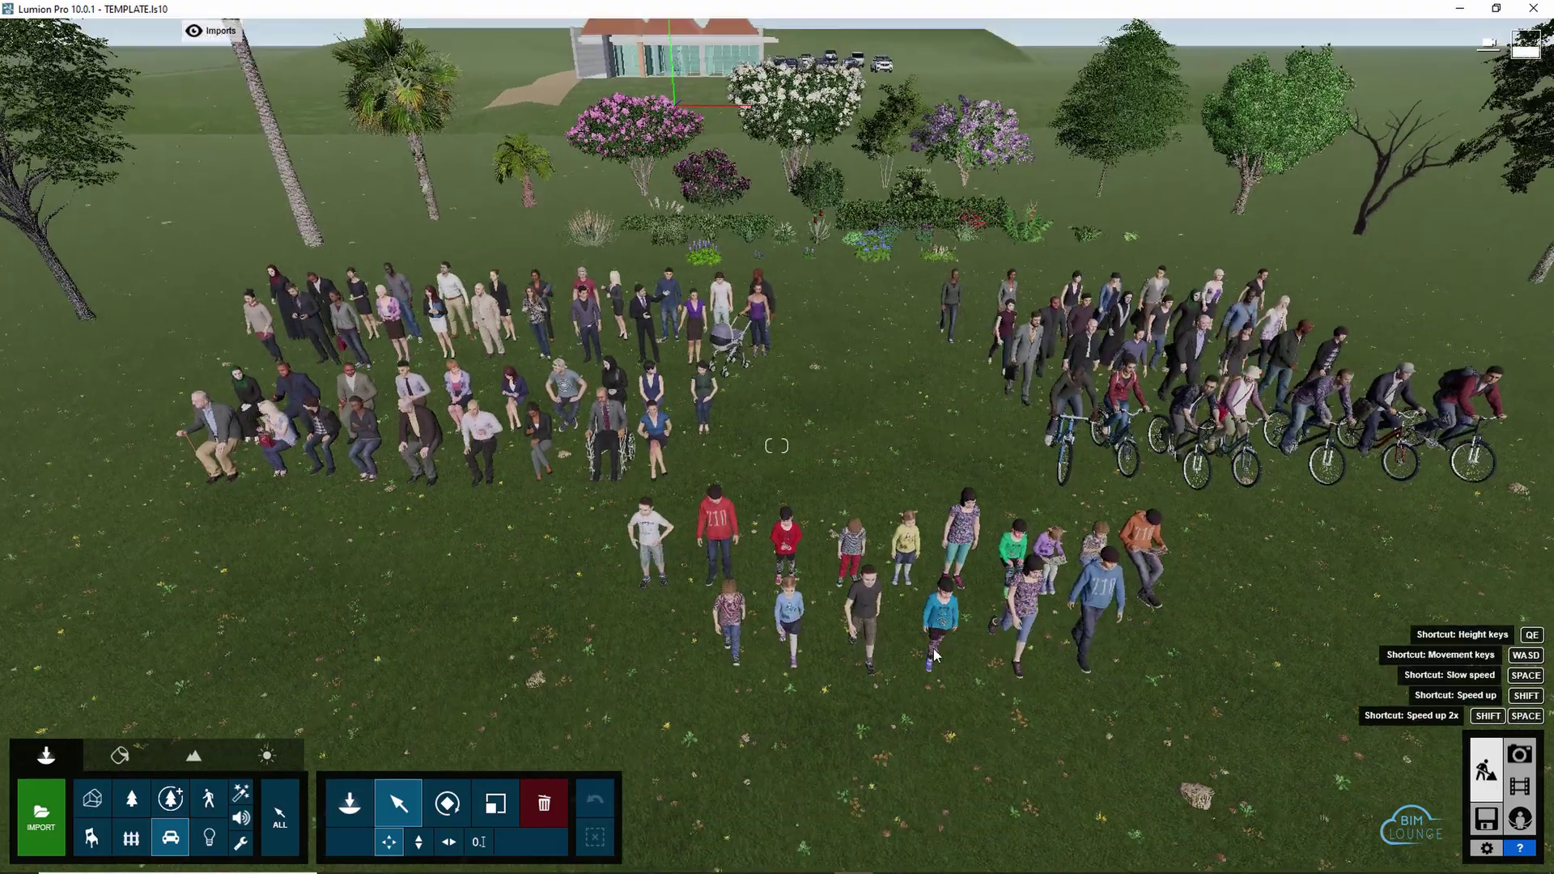
scroll(935, 656, up, 1)
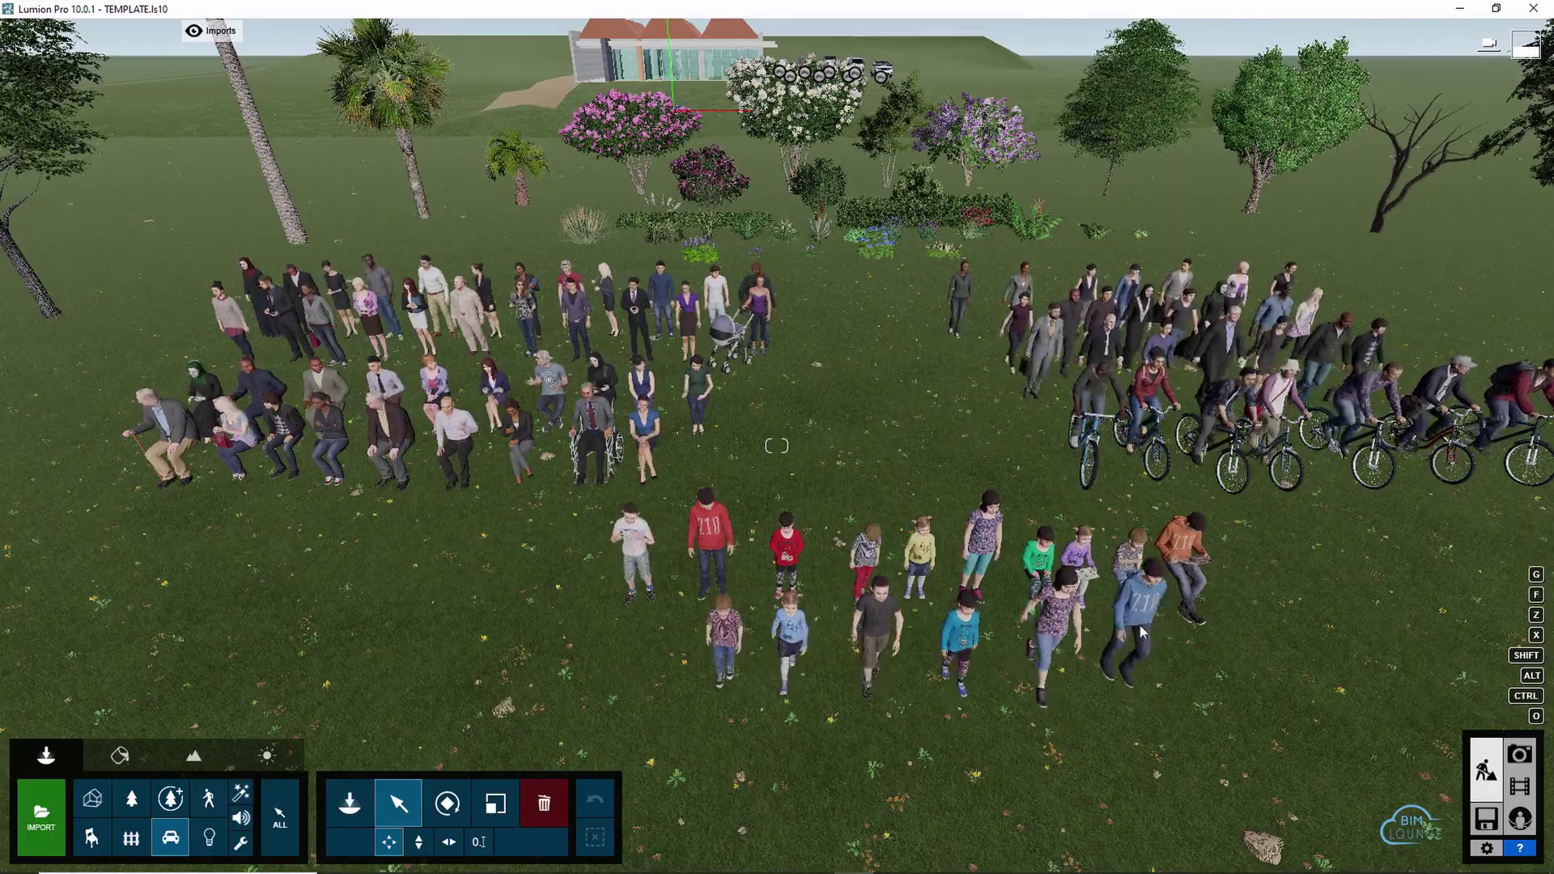
key(a)
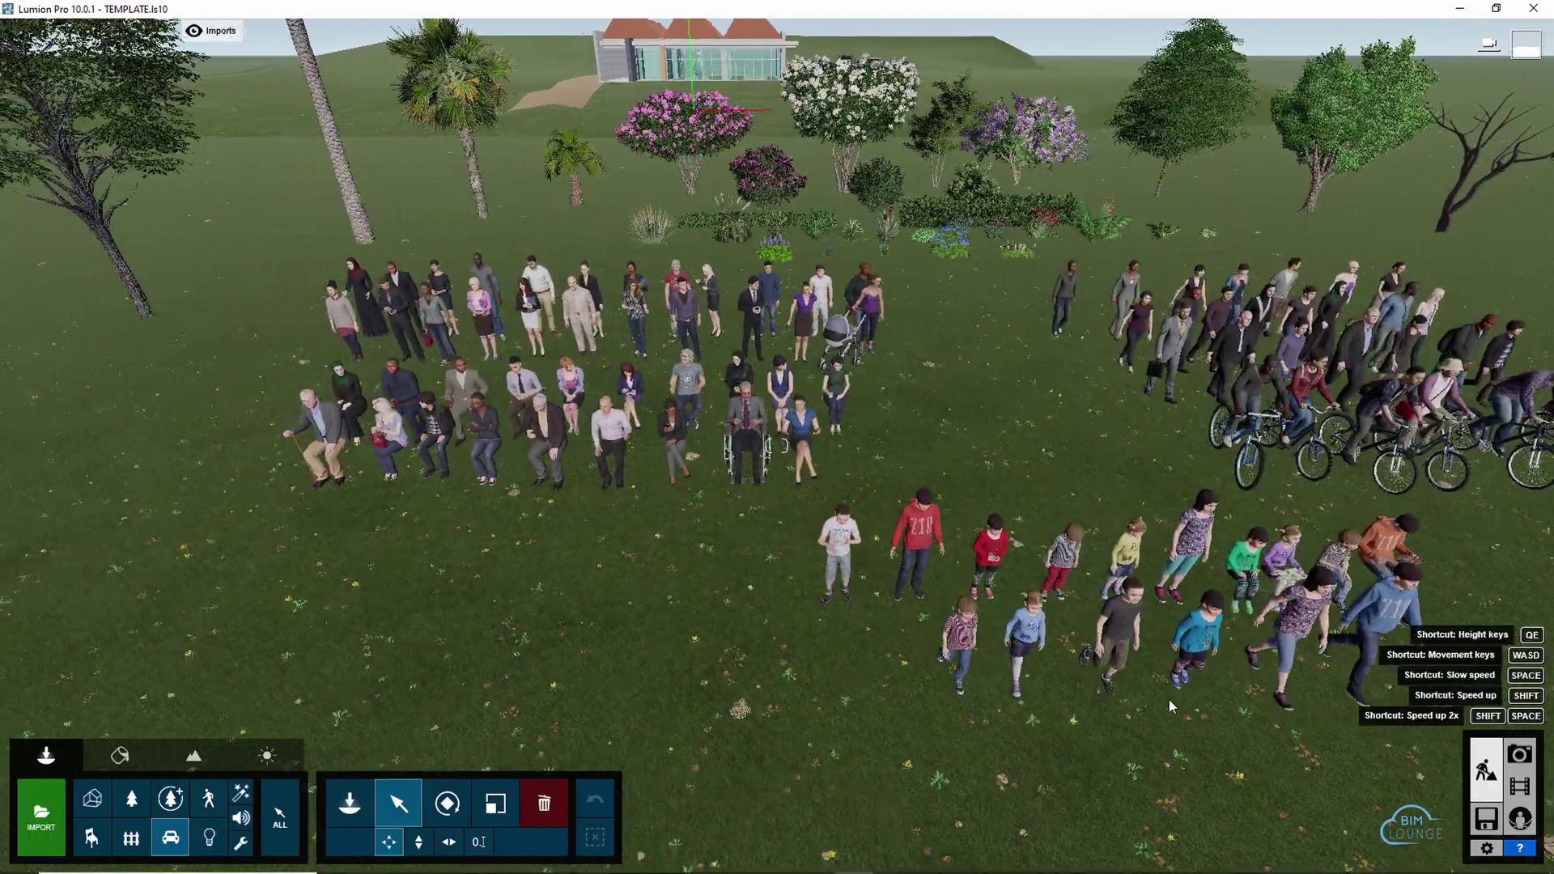
key(w)
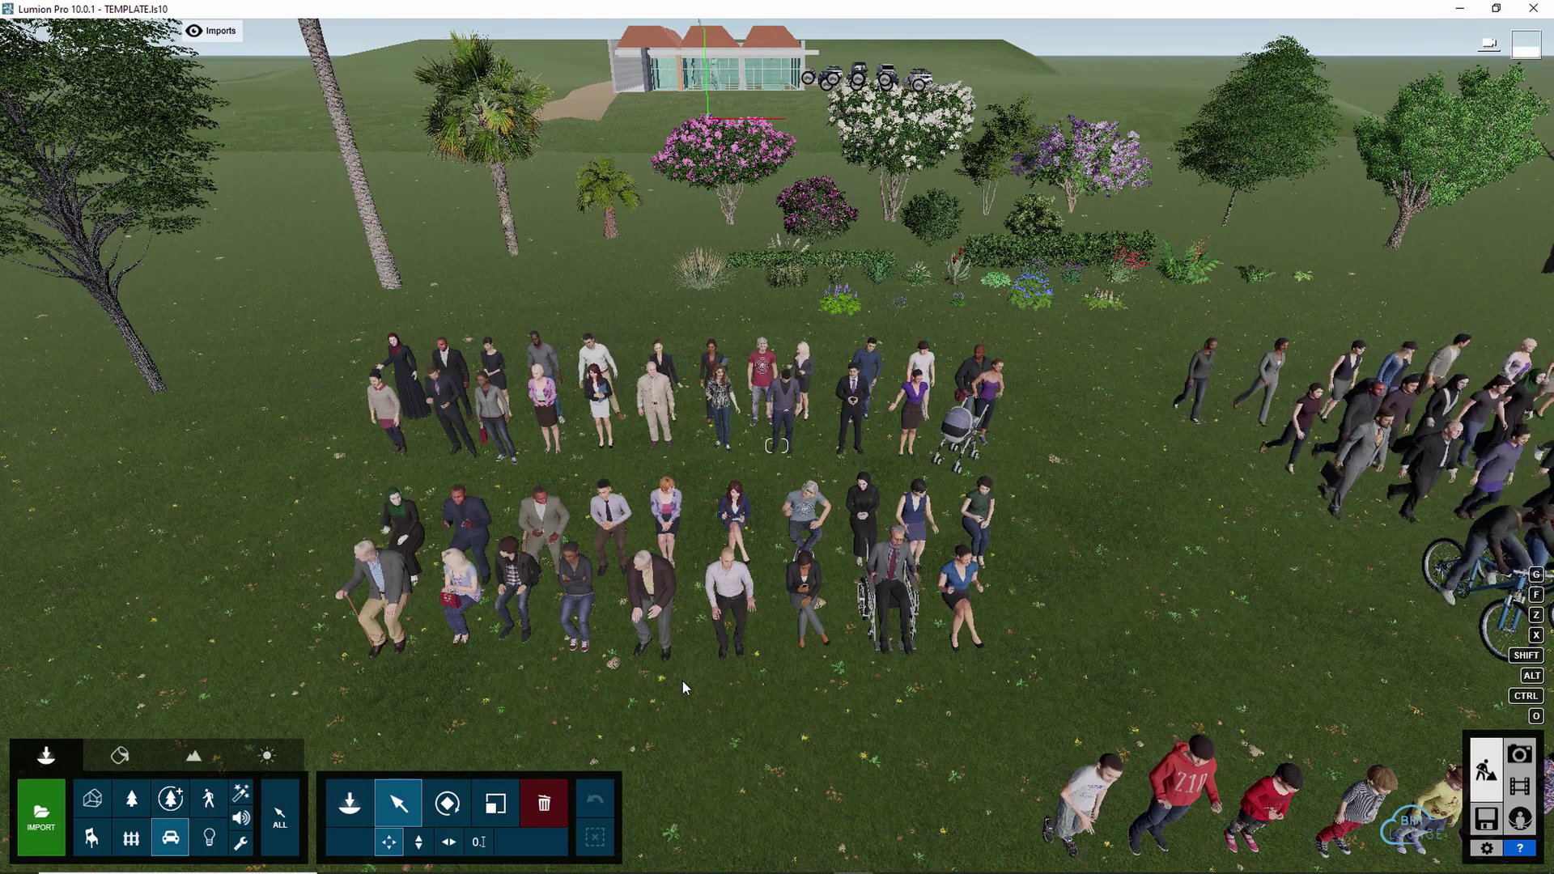
Limit editing to People and Animals and box-select the eight seated front-row people
key(ctrl)
ctrl+drag(269, 460, 279, 473)
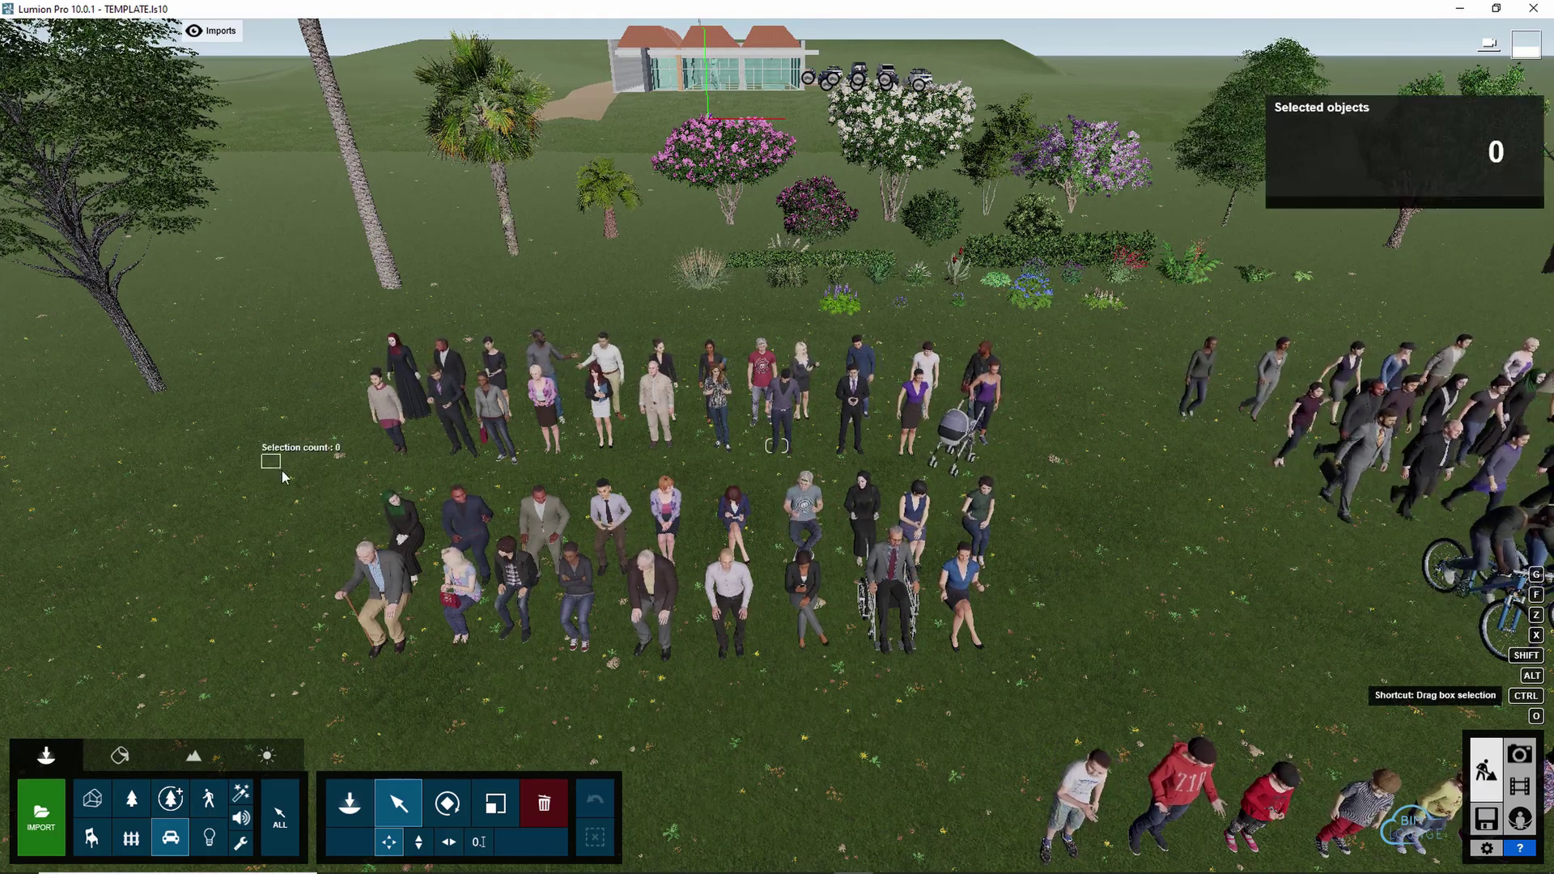
click(212, 799)
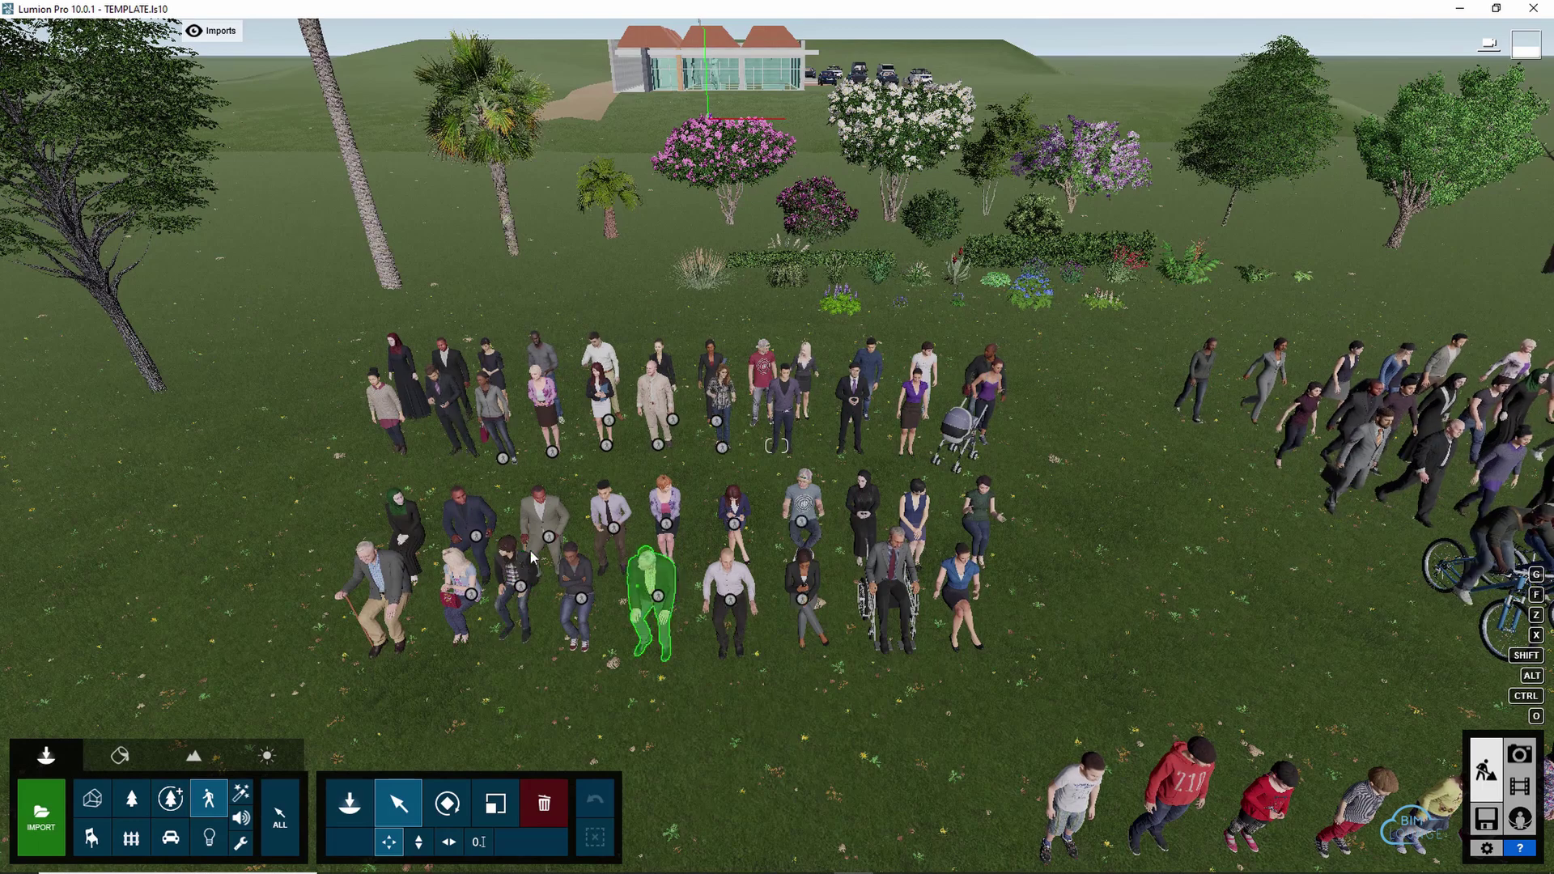
key(ctrl)
ctrl+drag(281, 483, 682, 733)
key(d)
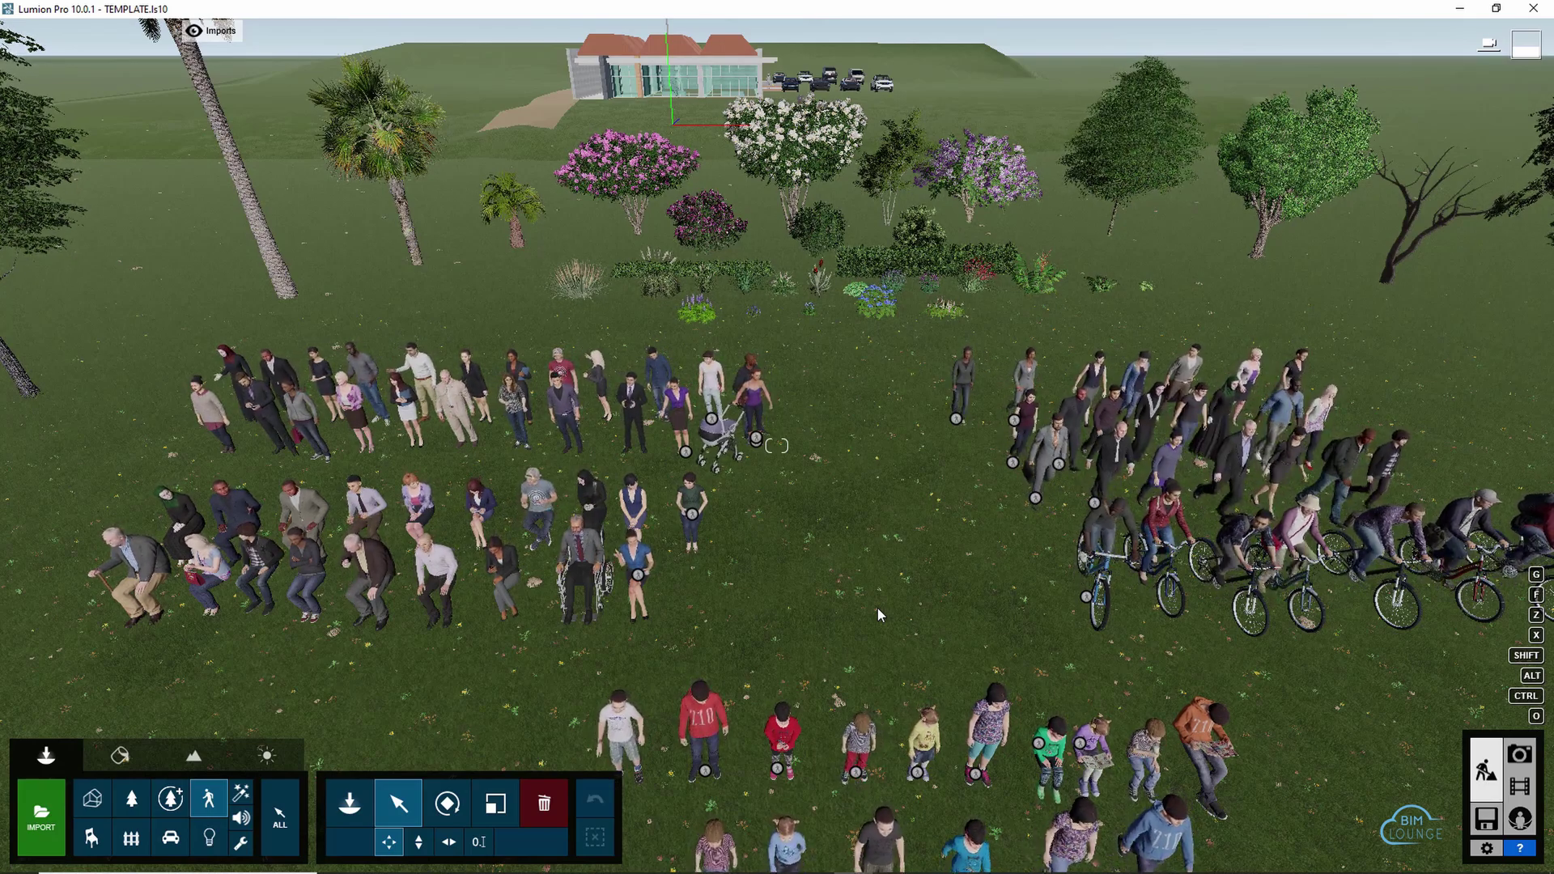
Fly forward over the vegetation rows, then turn left to face the trees and standing crowd
right_drag(878, 609, 878, 527)
key(w)
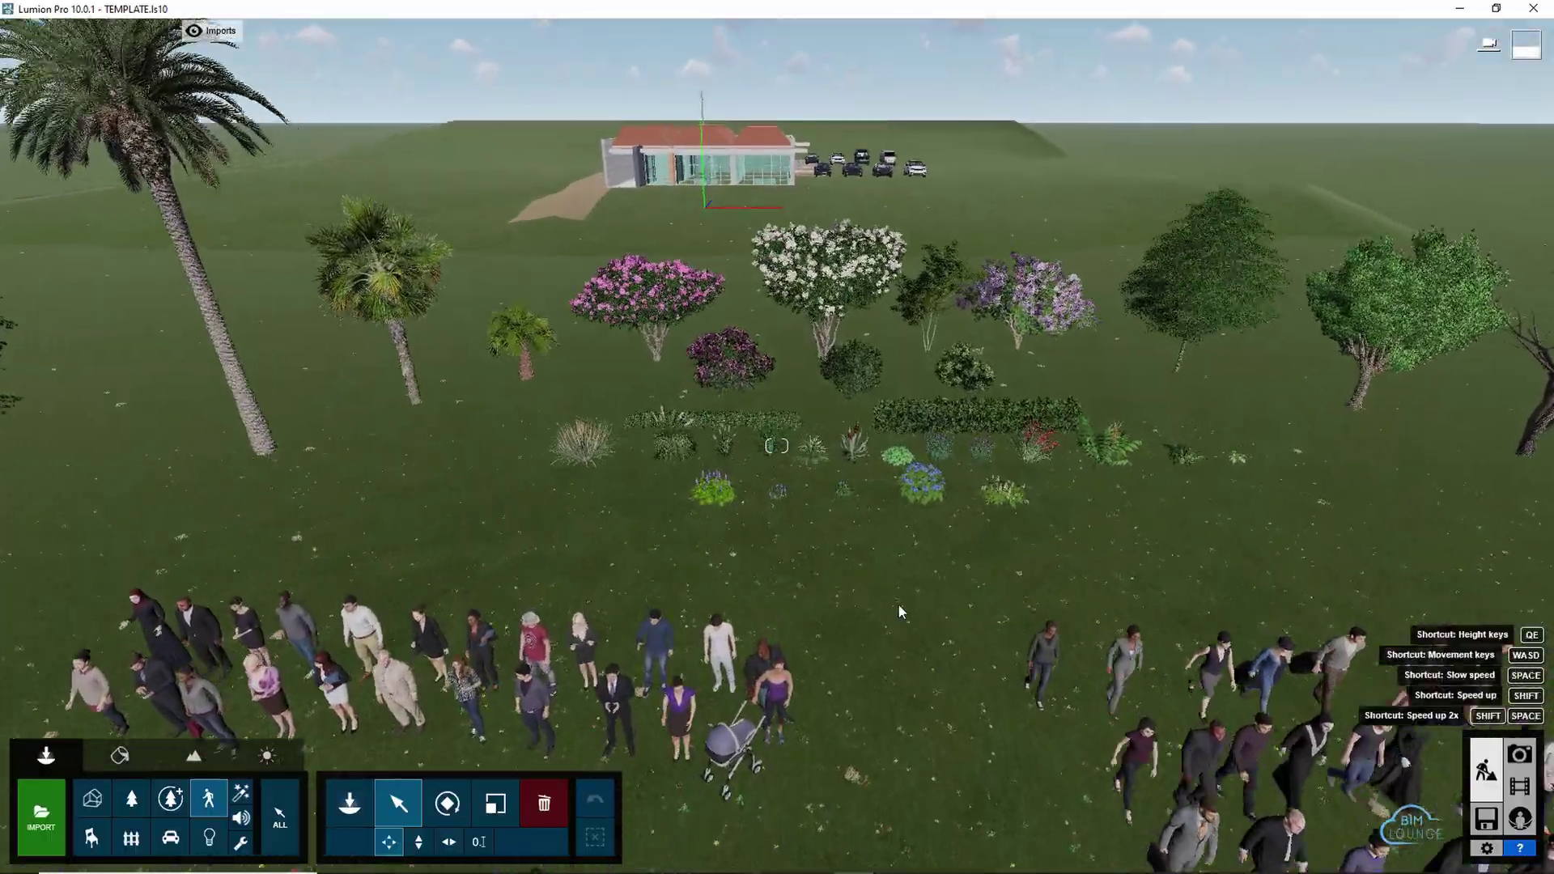
key(w)
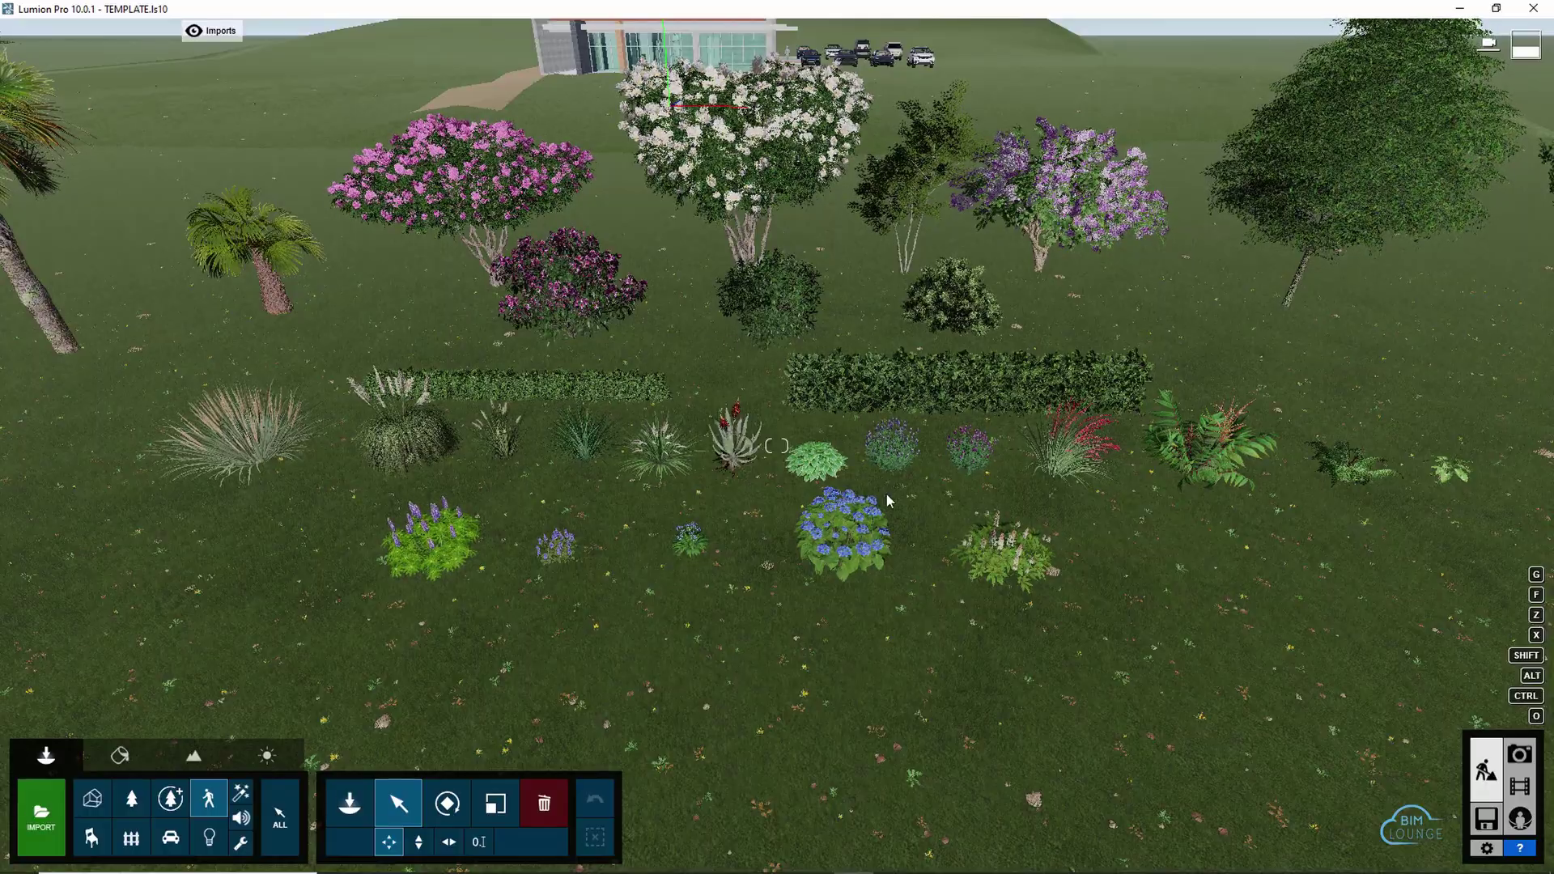
right_drag(887, 494, 430, 387)
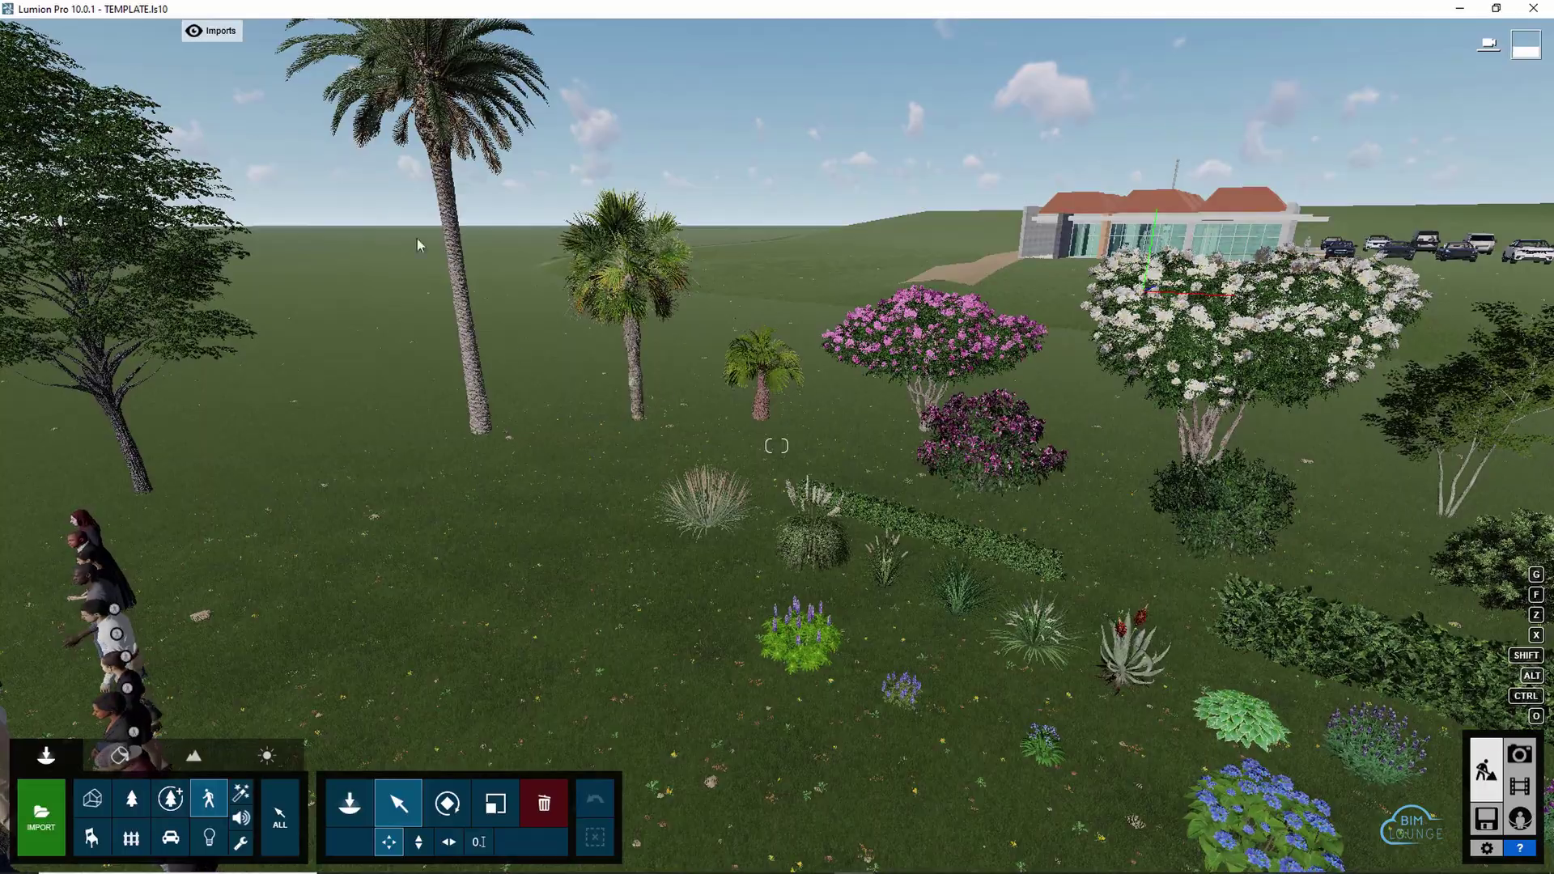
right_drag(589, 497, 453, 486)
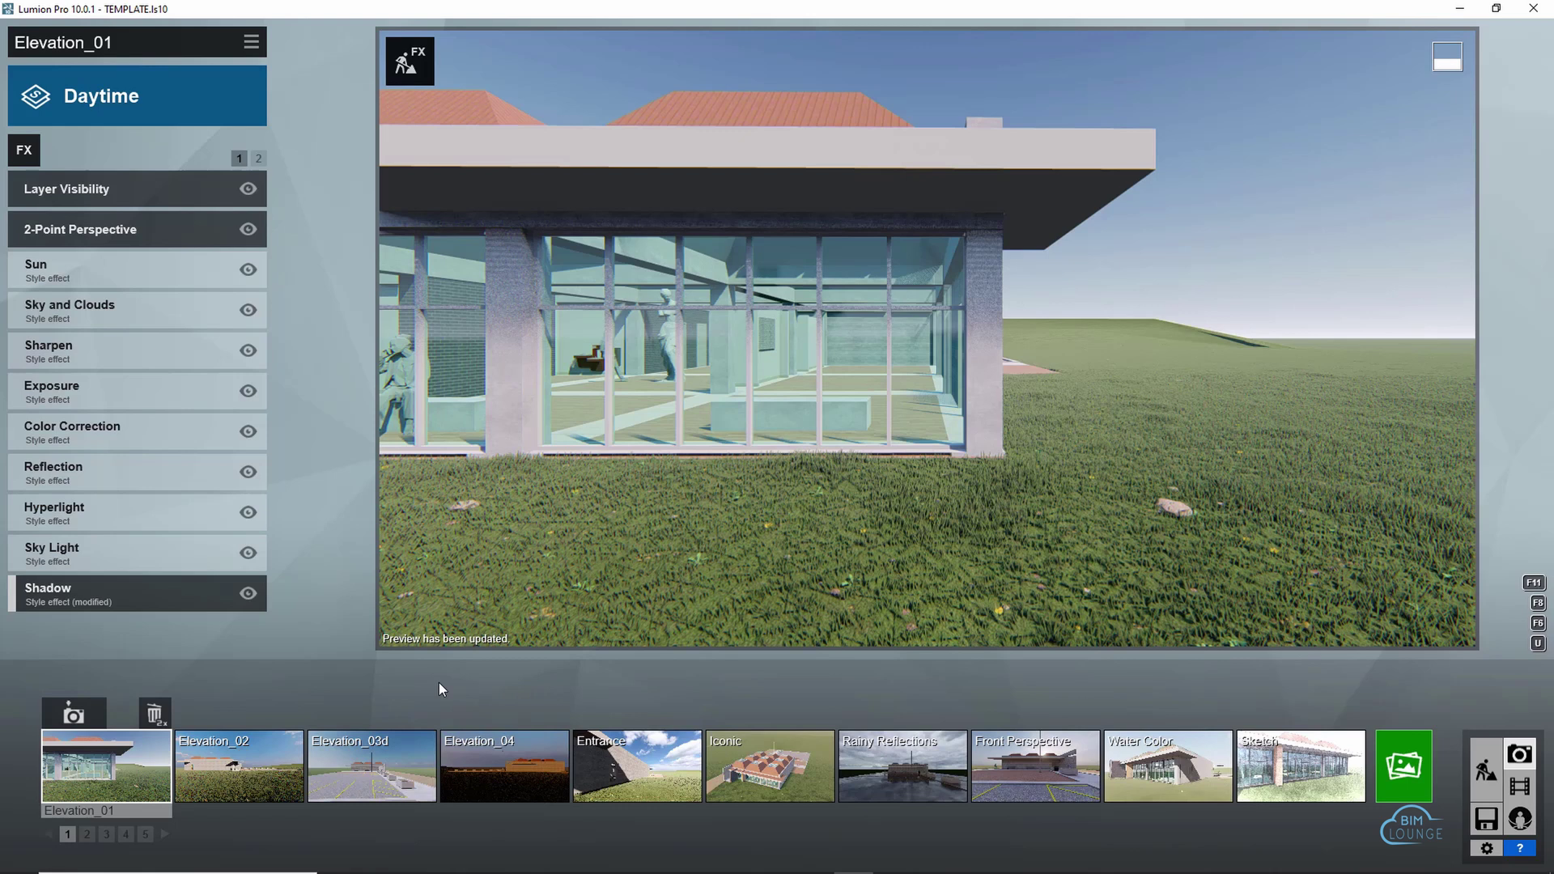
Raise and pull back the Elevation_01 camera, orbit to the building's corner, then recall view 1
mouse_move(762, 120)
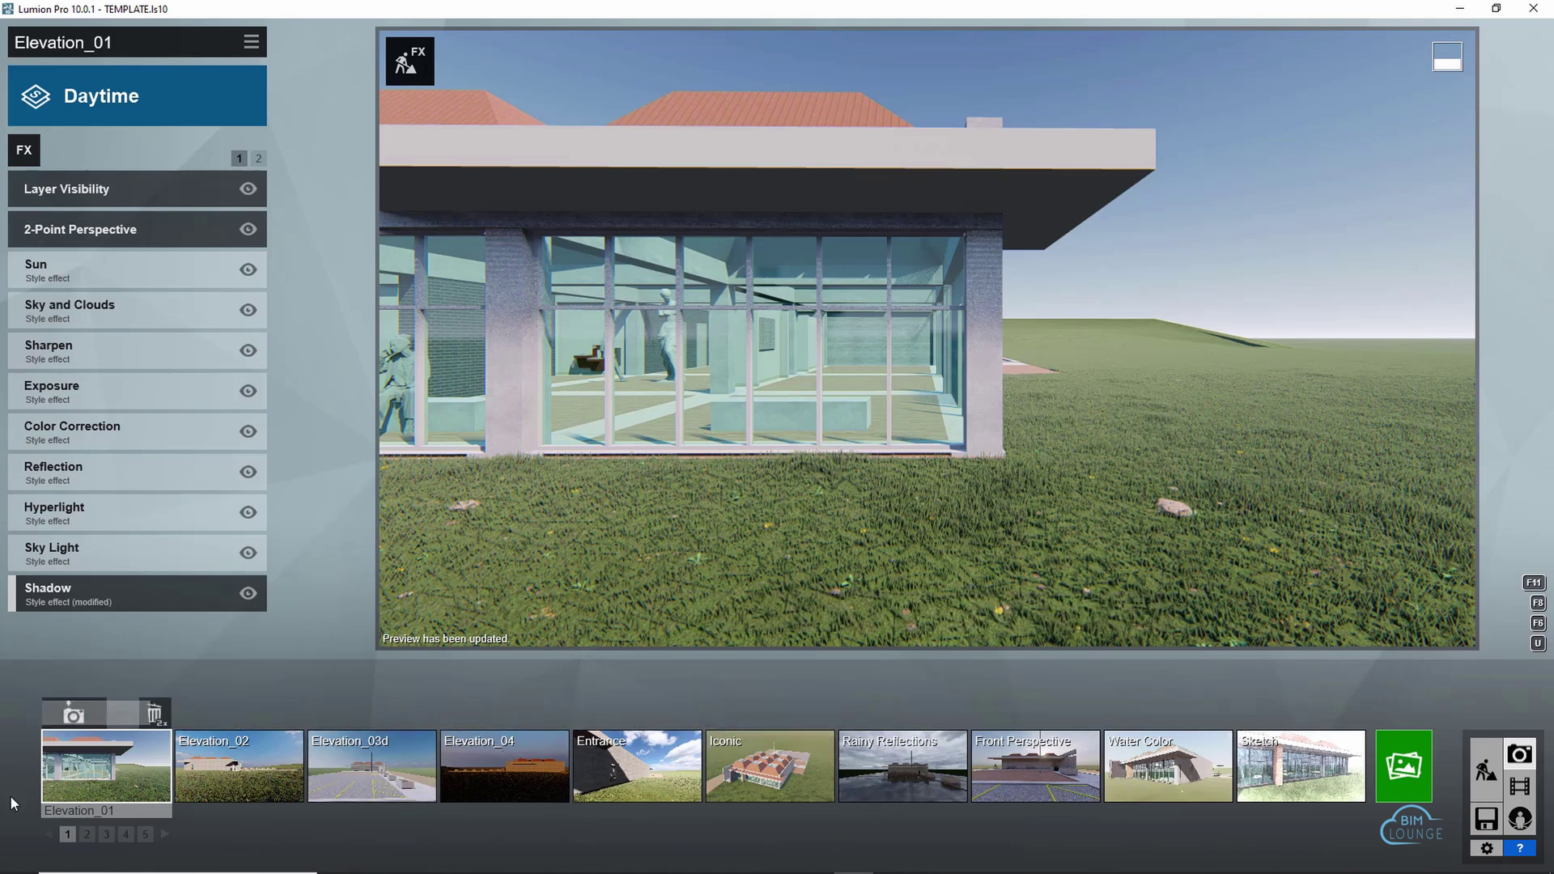
mouse_move(789, 256)
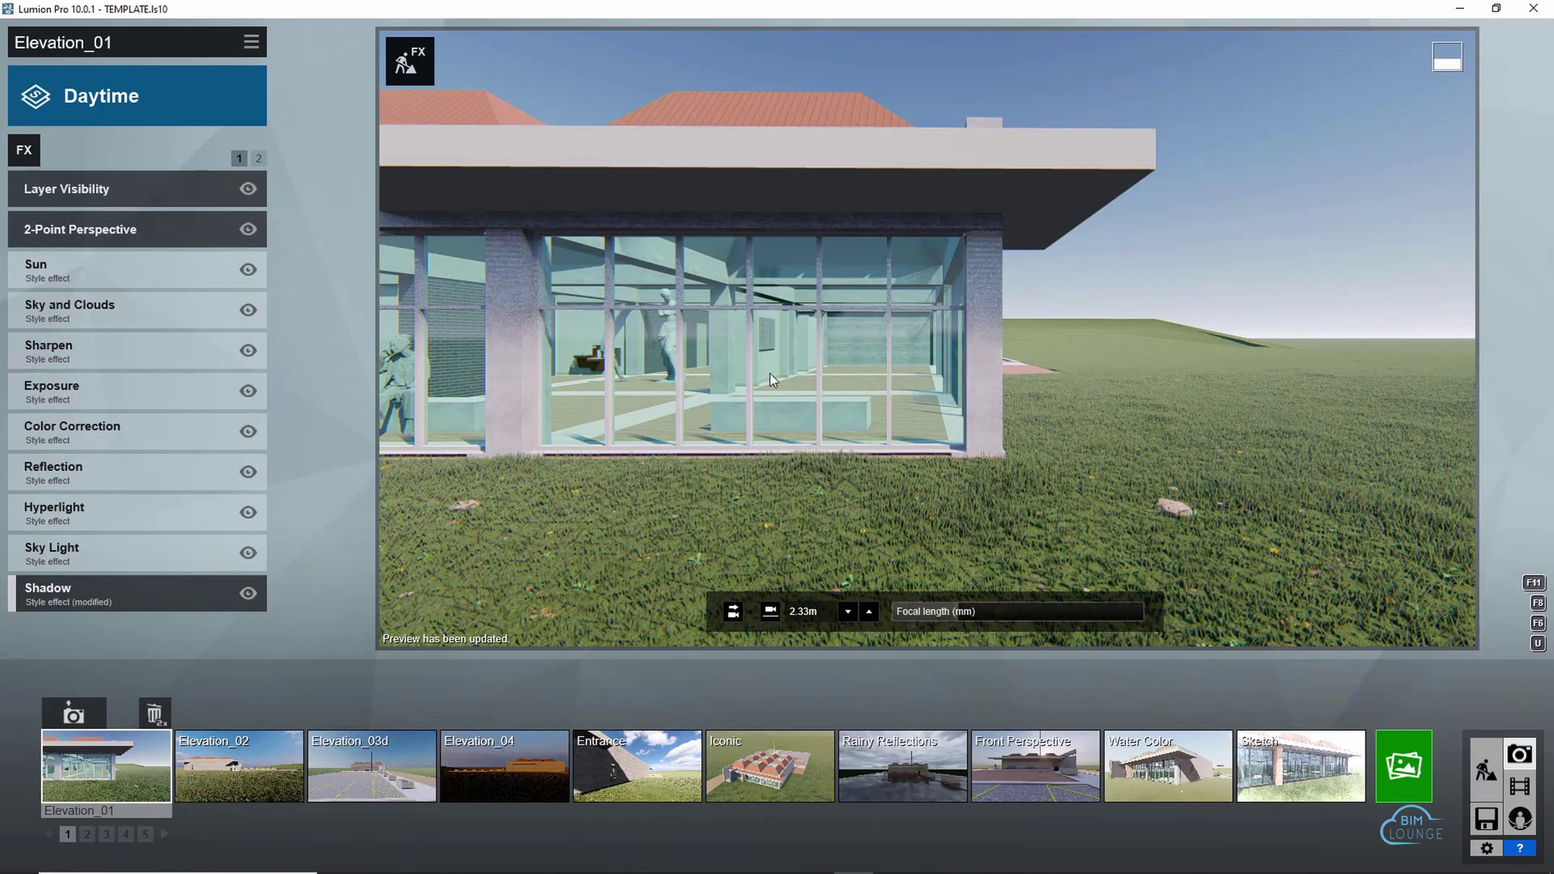
key(s)
key(q)
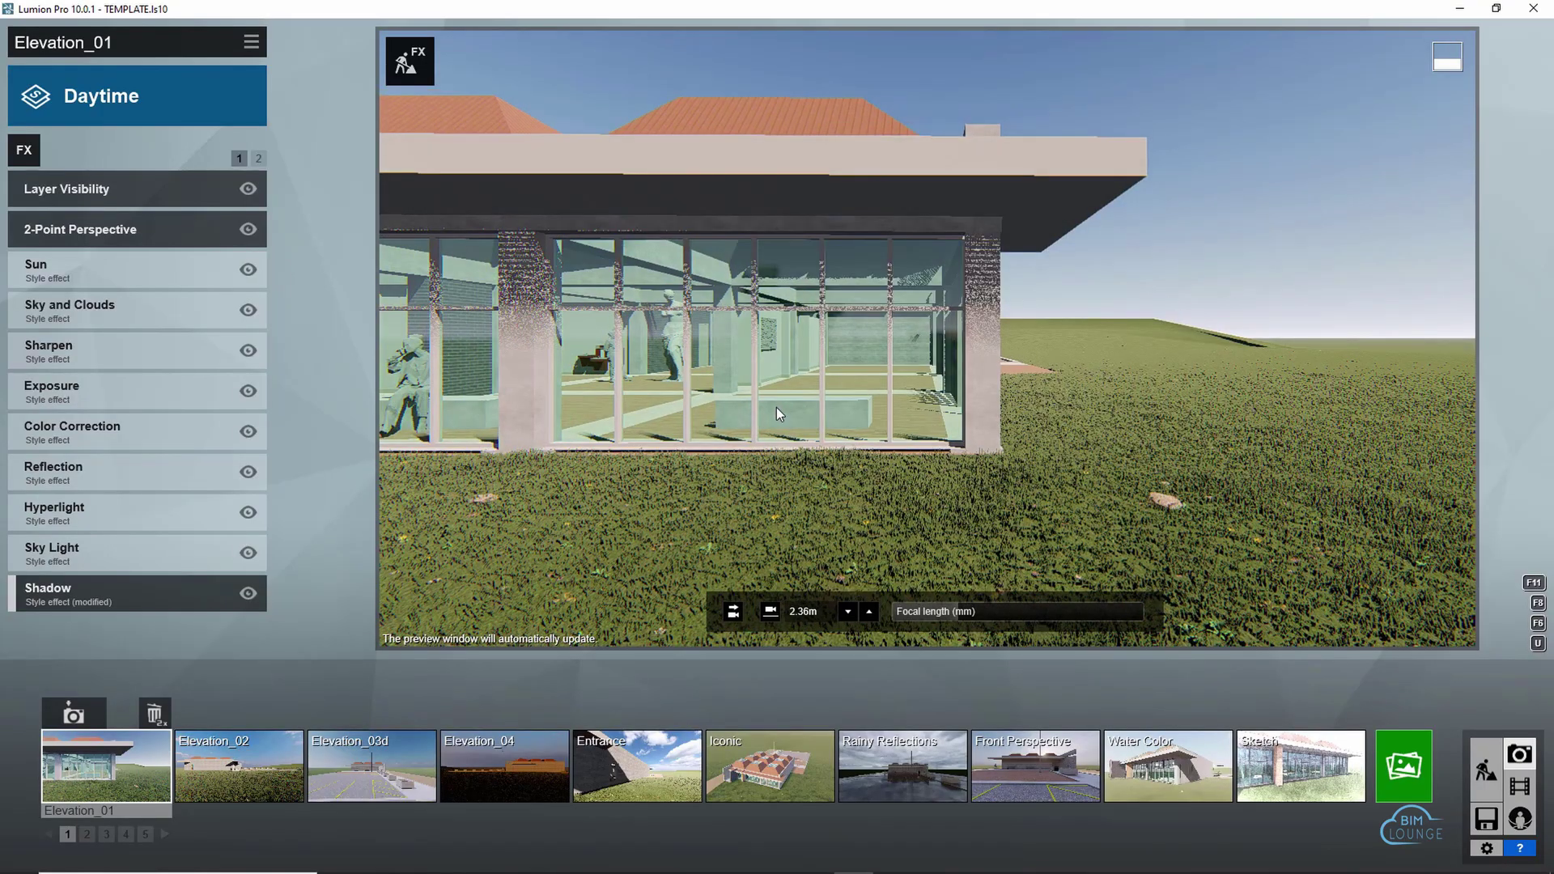
right_drag(927, 338, 927, 337)
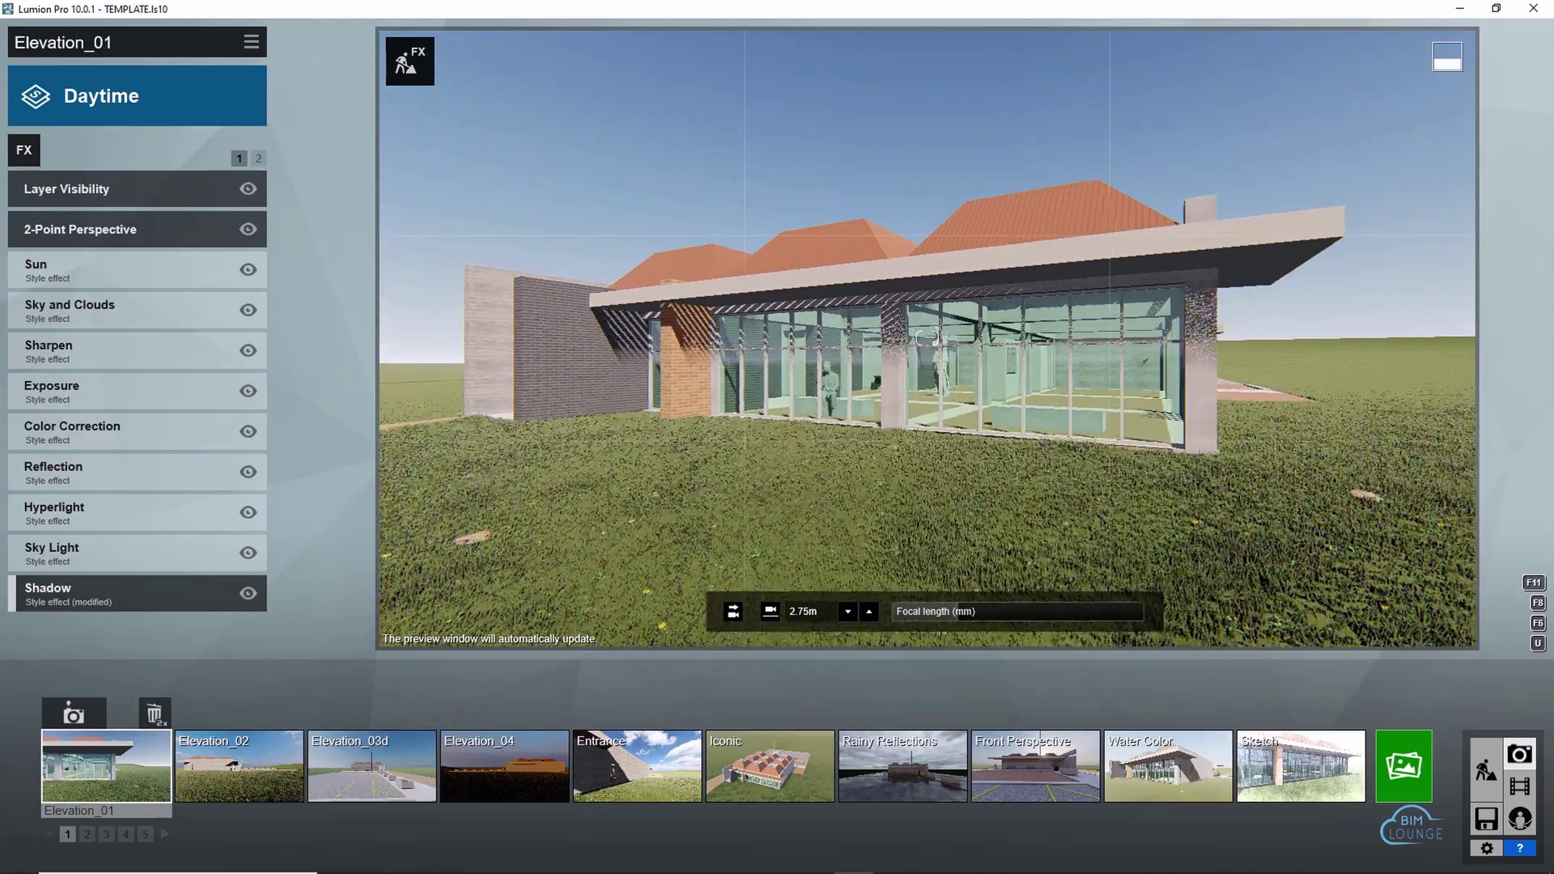
key(shift+1)
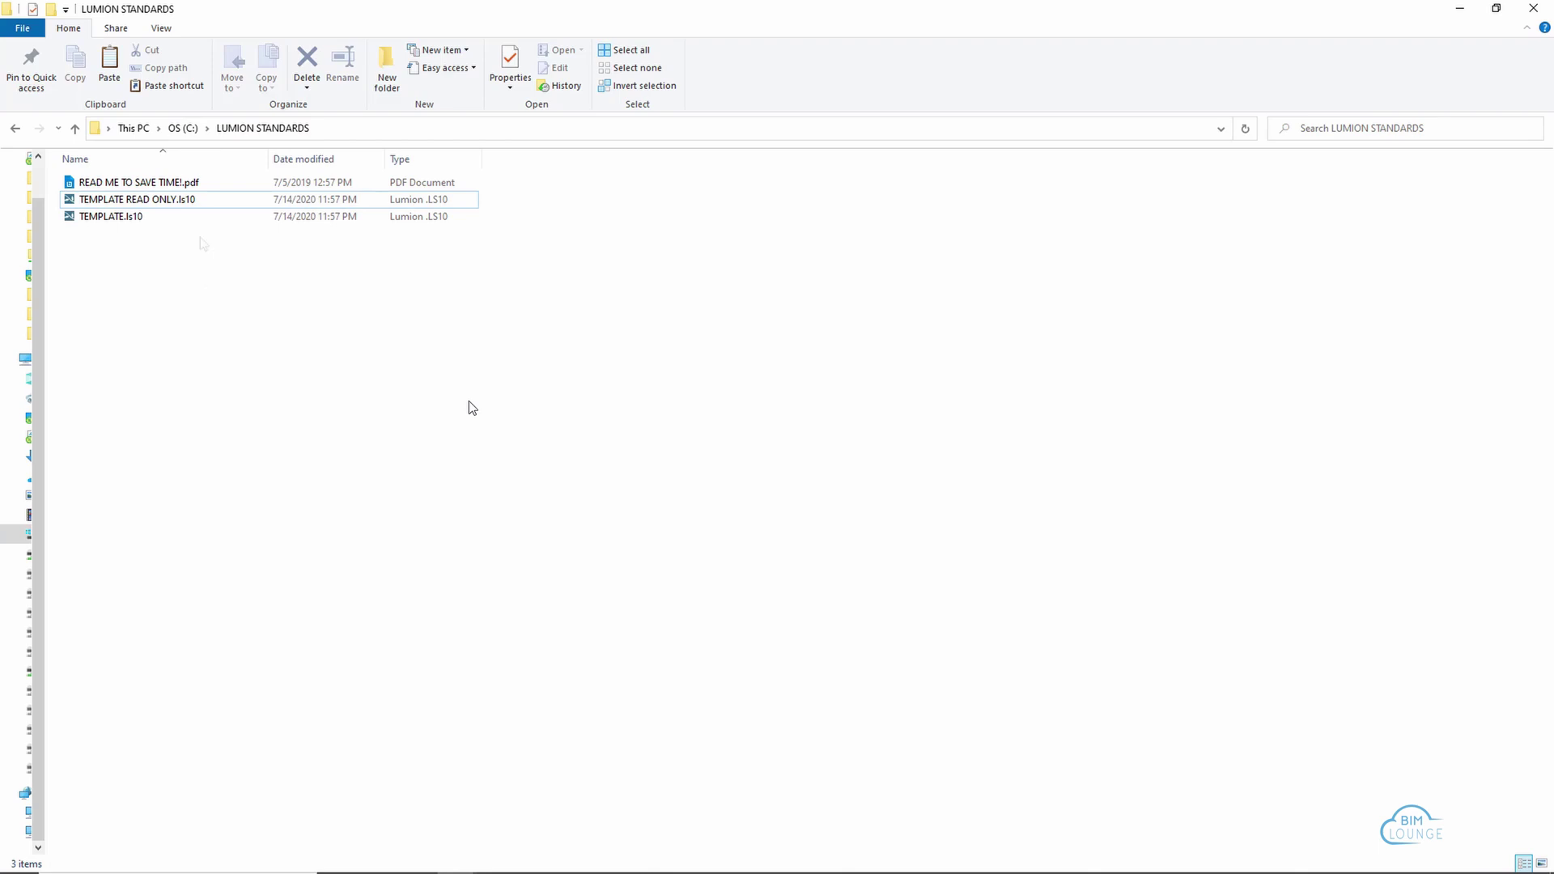
Look over TEMPLATE READ ONLY.ls10 and TEMPLATE.ls10, then open READ ME TO SAVE TIME!.pdf
click(90, 203)
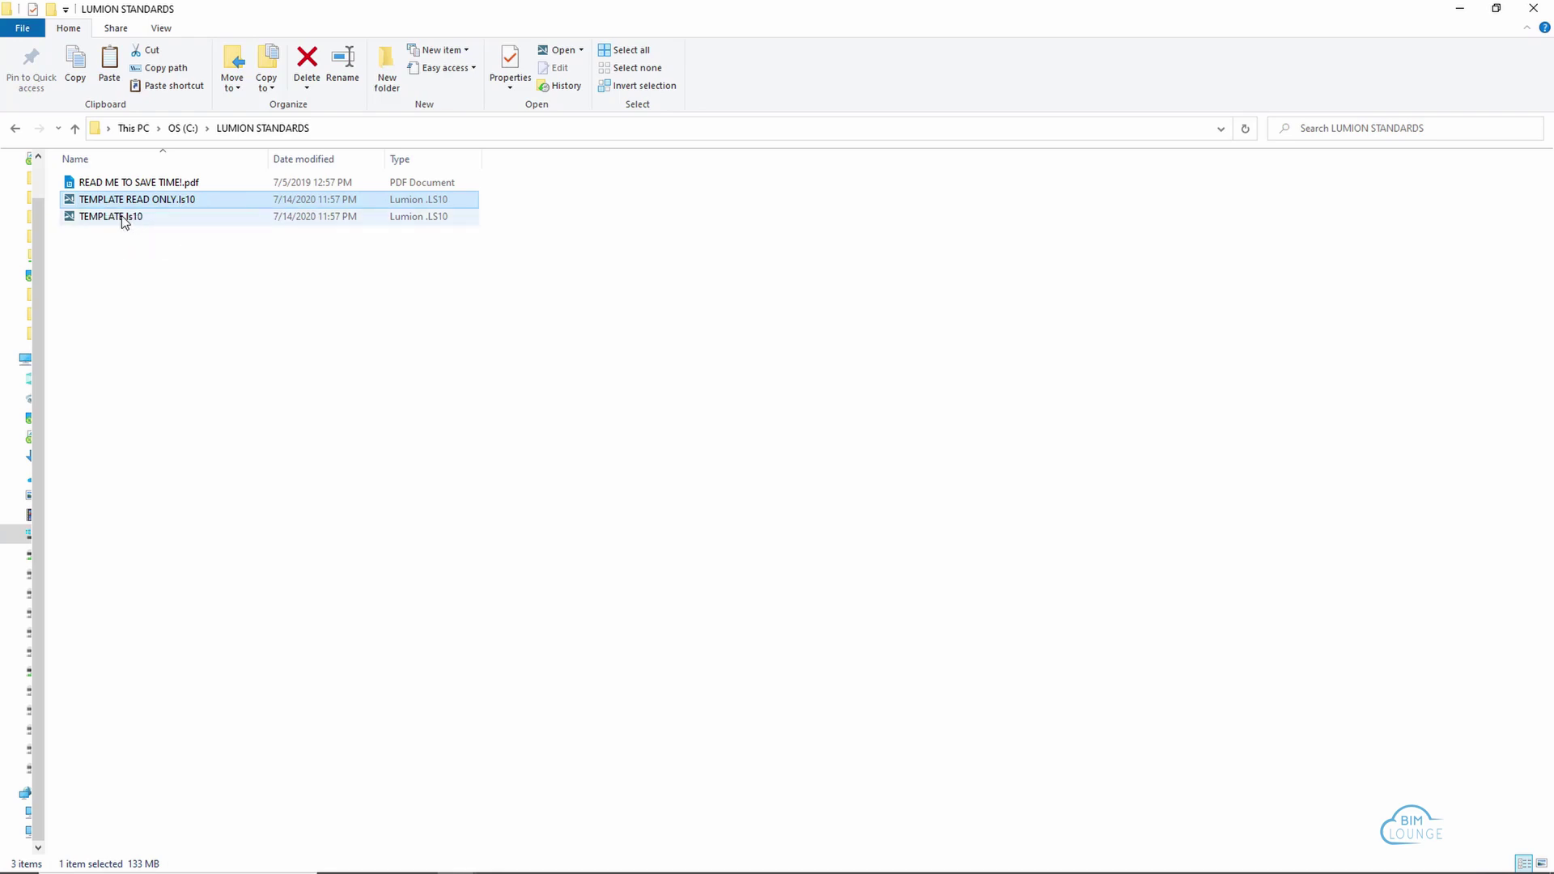
click(89, 216)
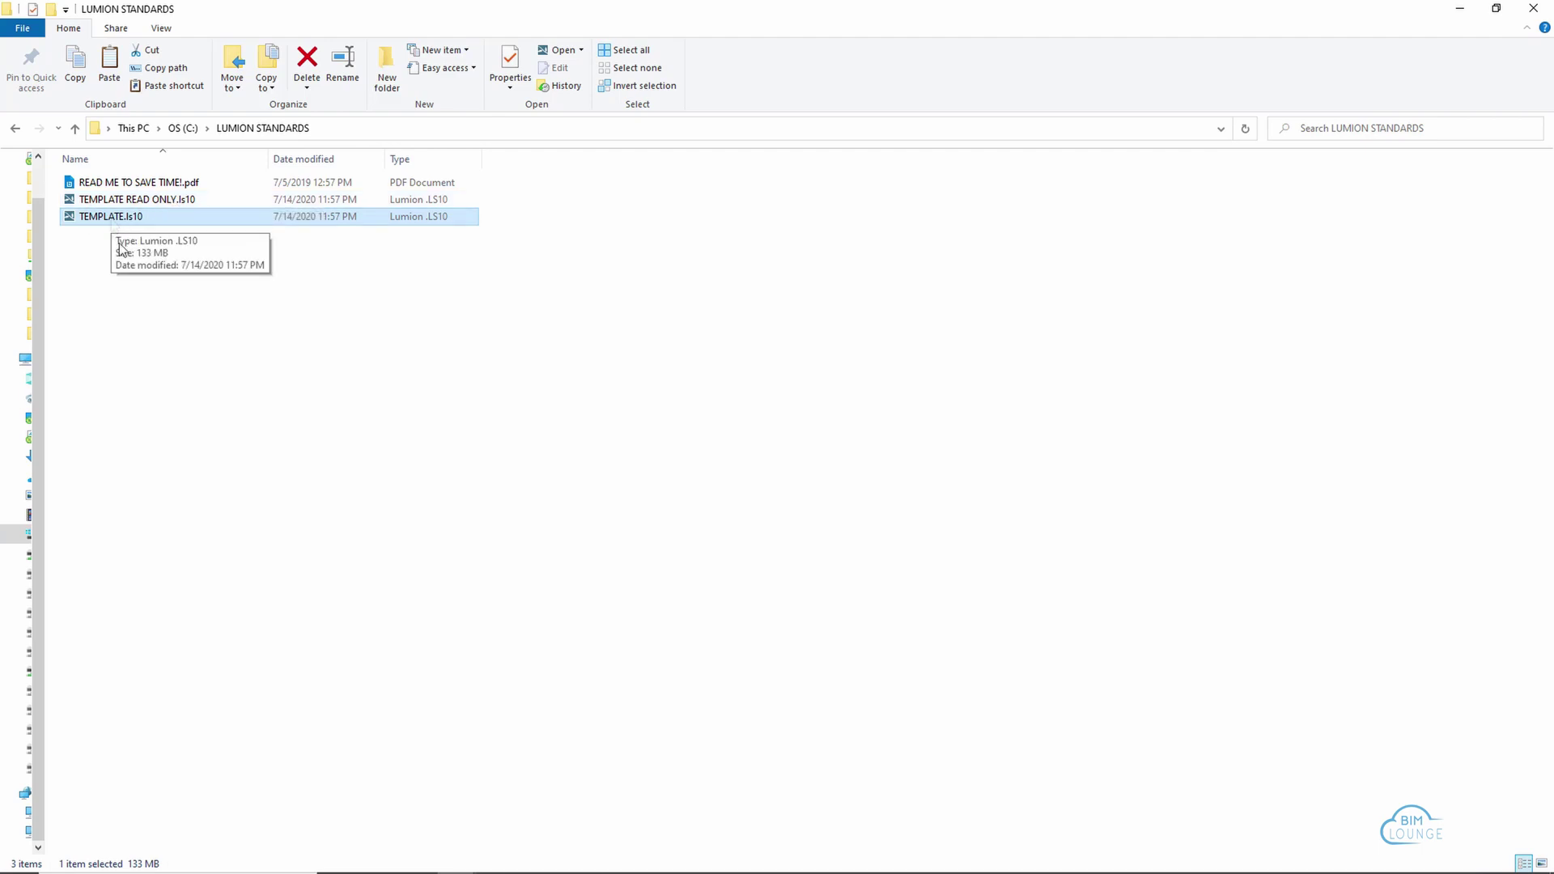
click(122, 251)
click(156, 182)
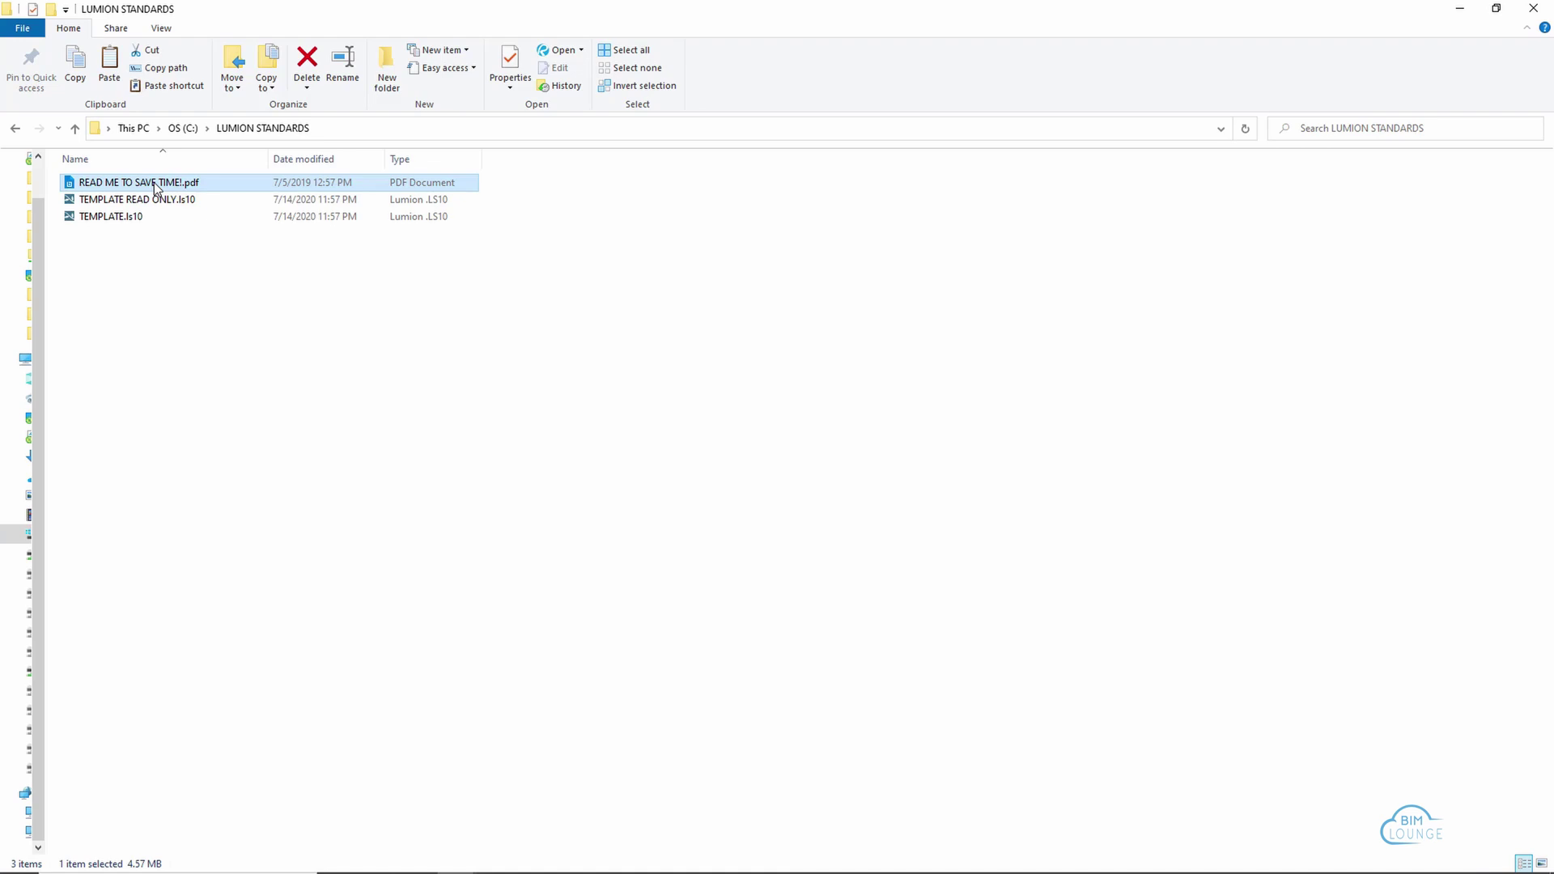
double_click(154, 182)
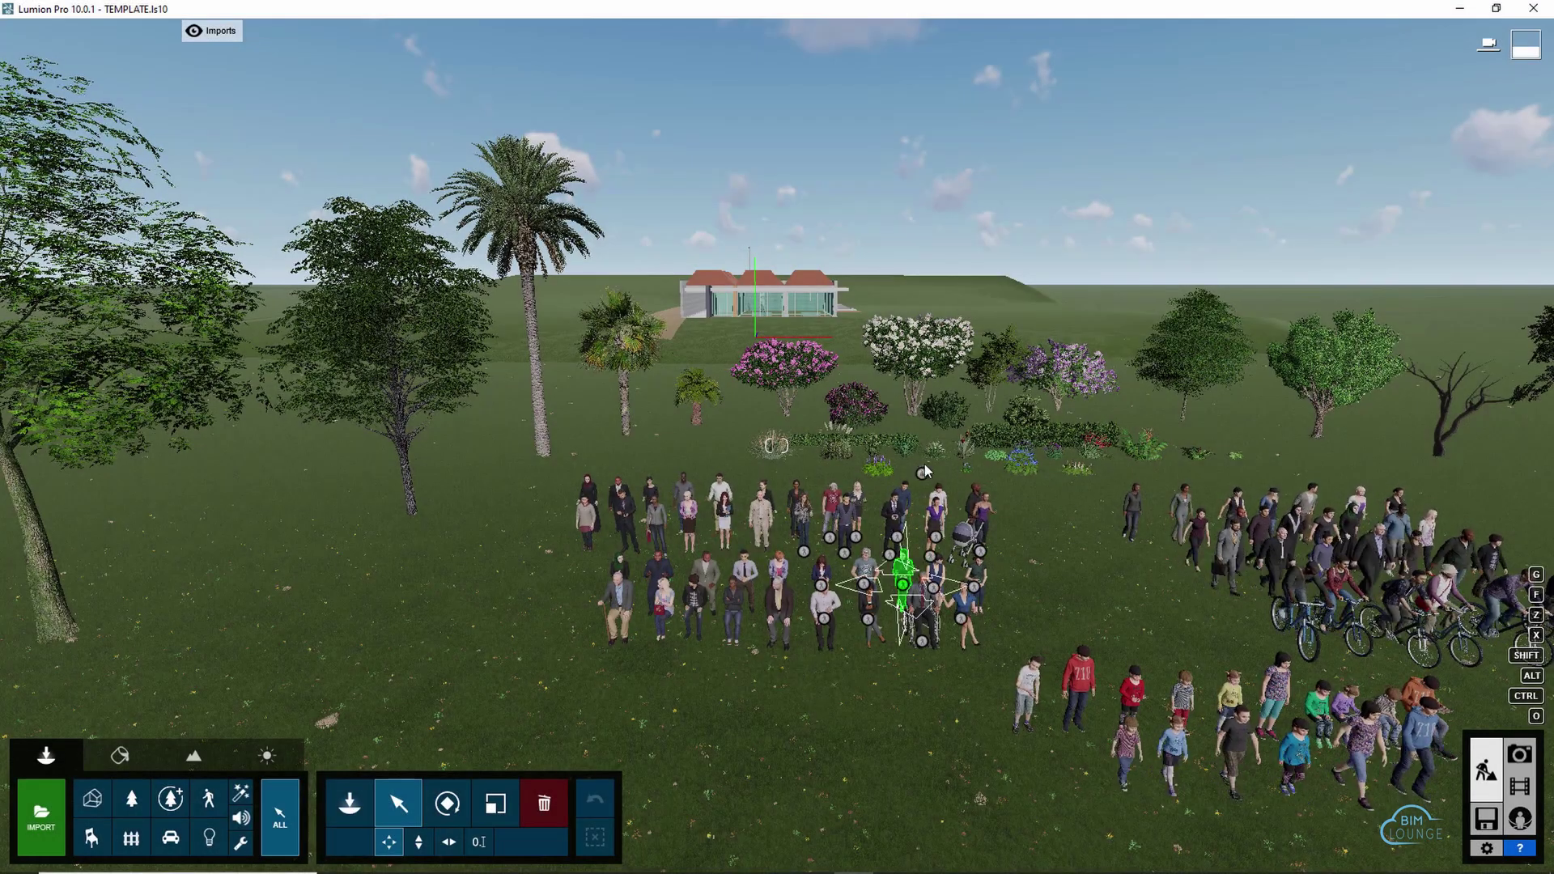
Box-select the eight seated front-row people, add them to one group, then clear the selection
click(798, 537)
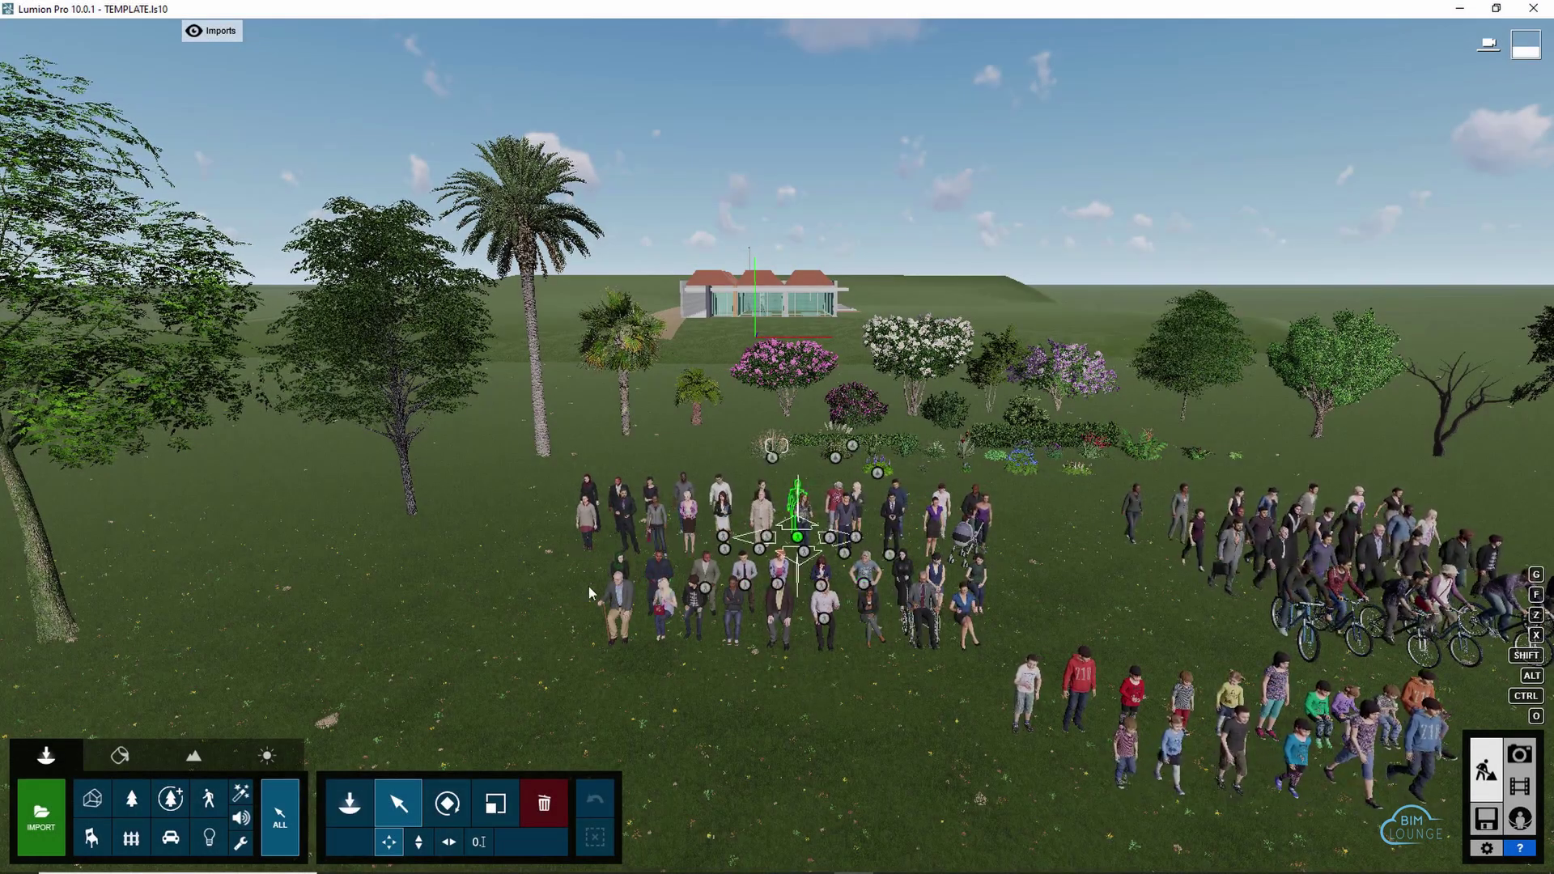
click(401, 803)
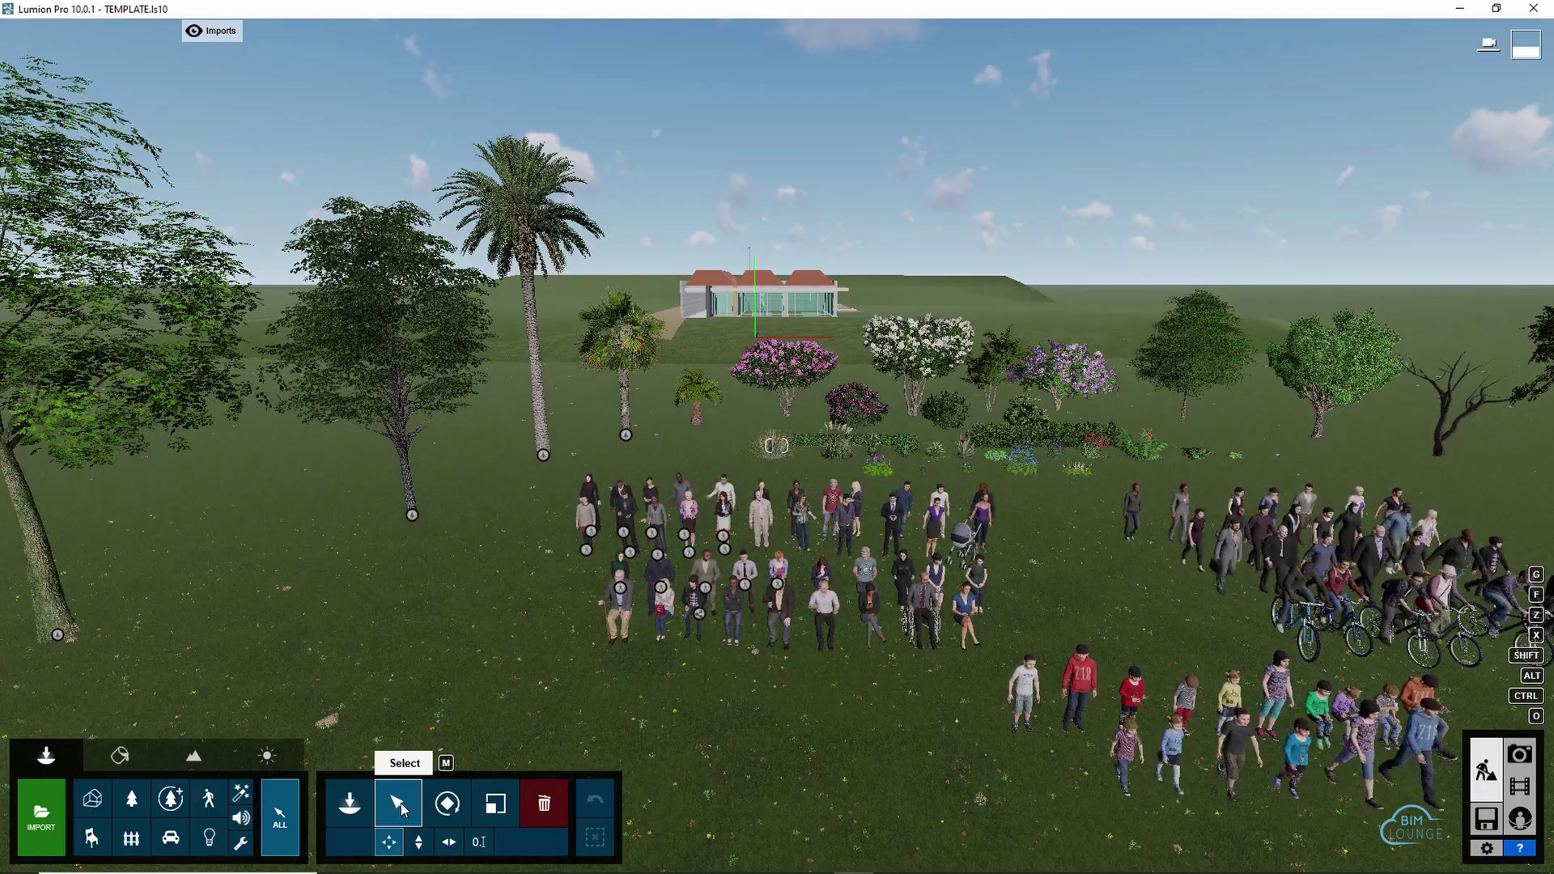
click(749, 636)
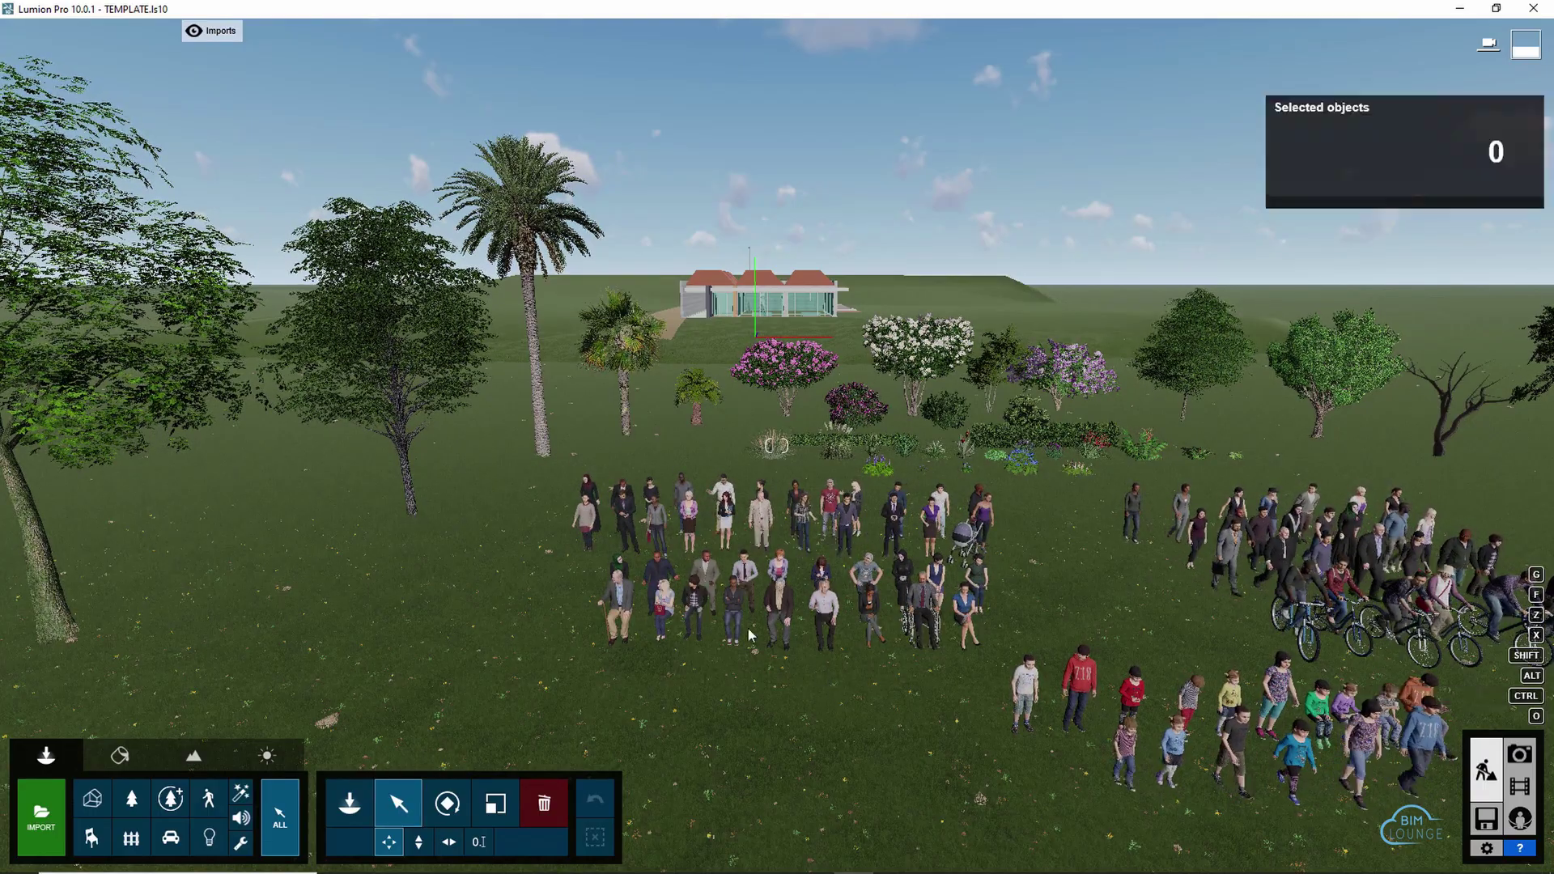
drag(833, 683, 565, 562)
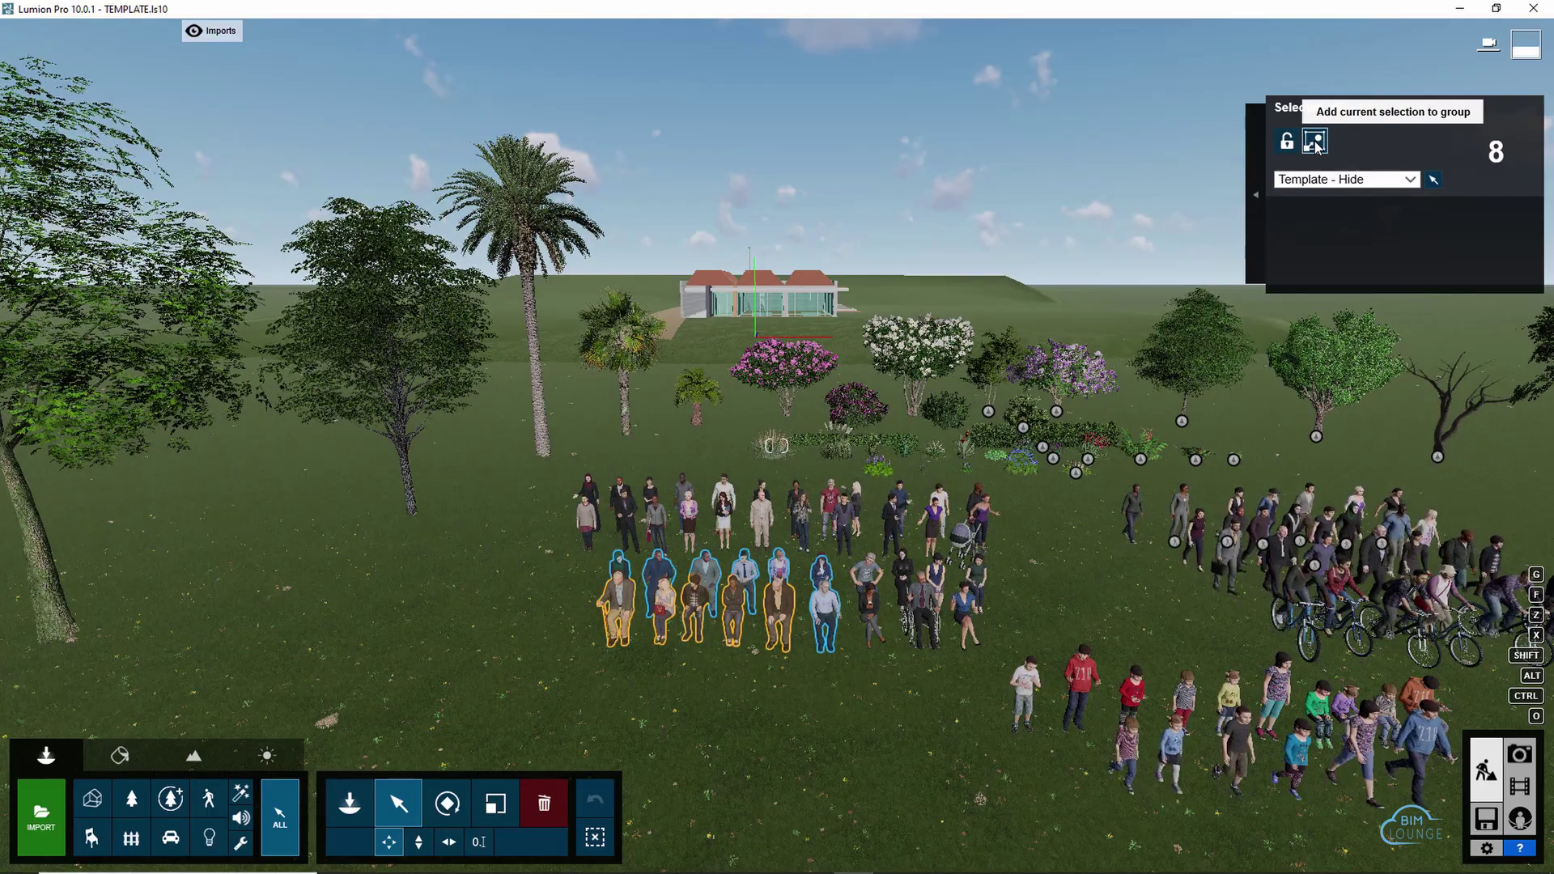
click(1314, 142)
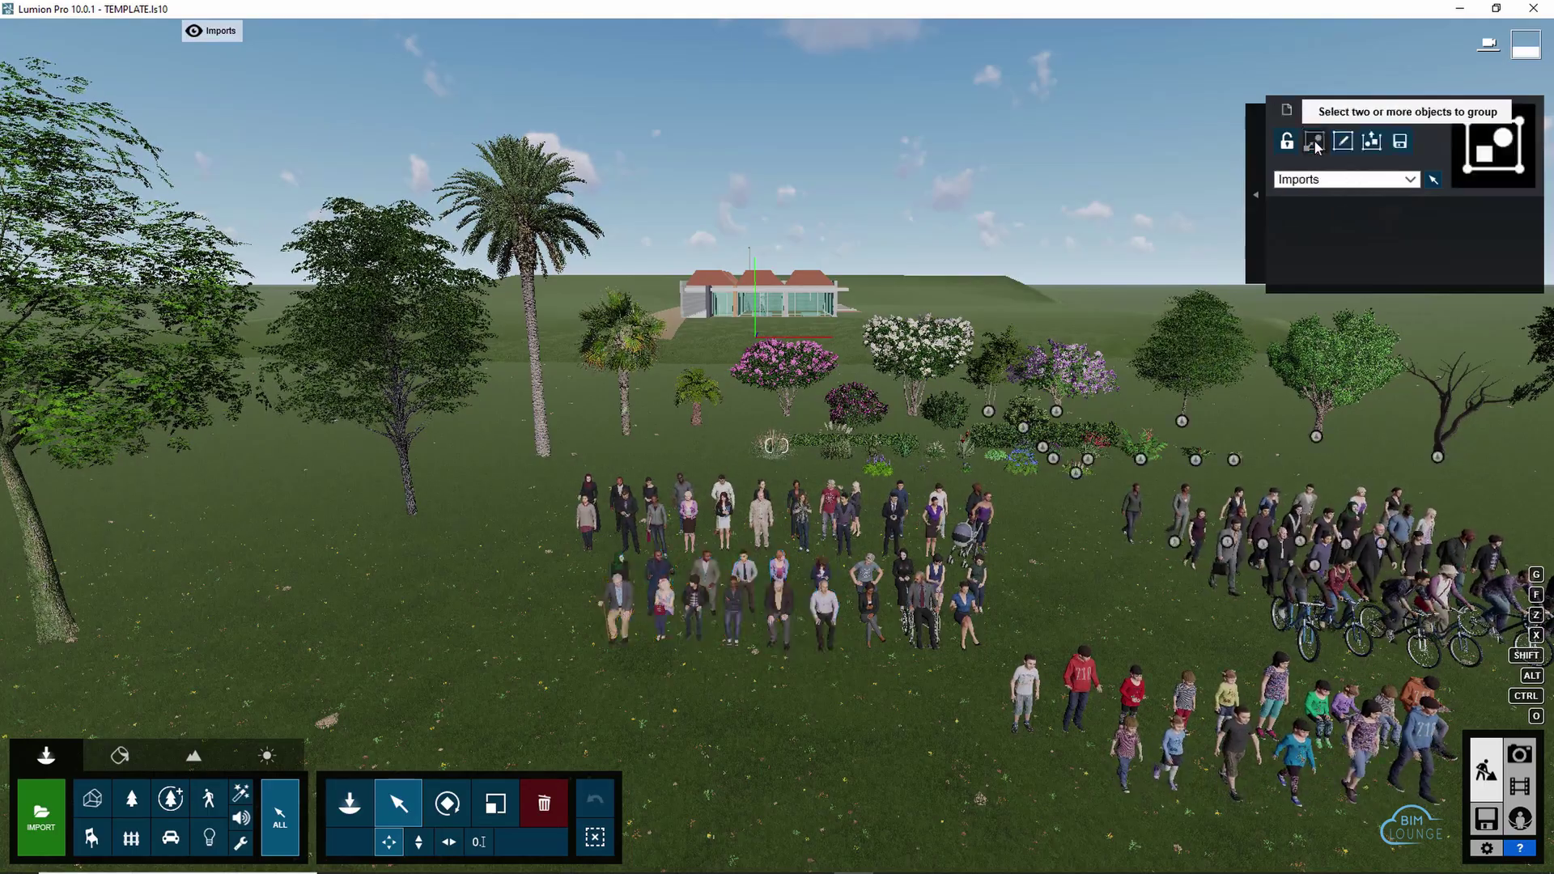
click(667, 606)
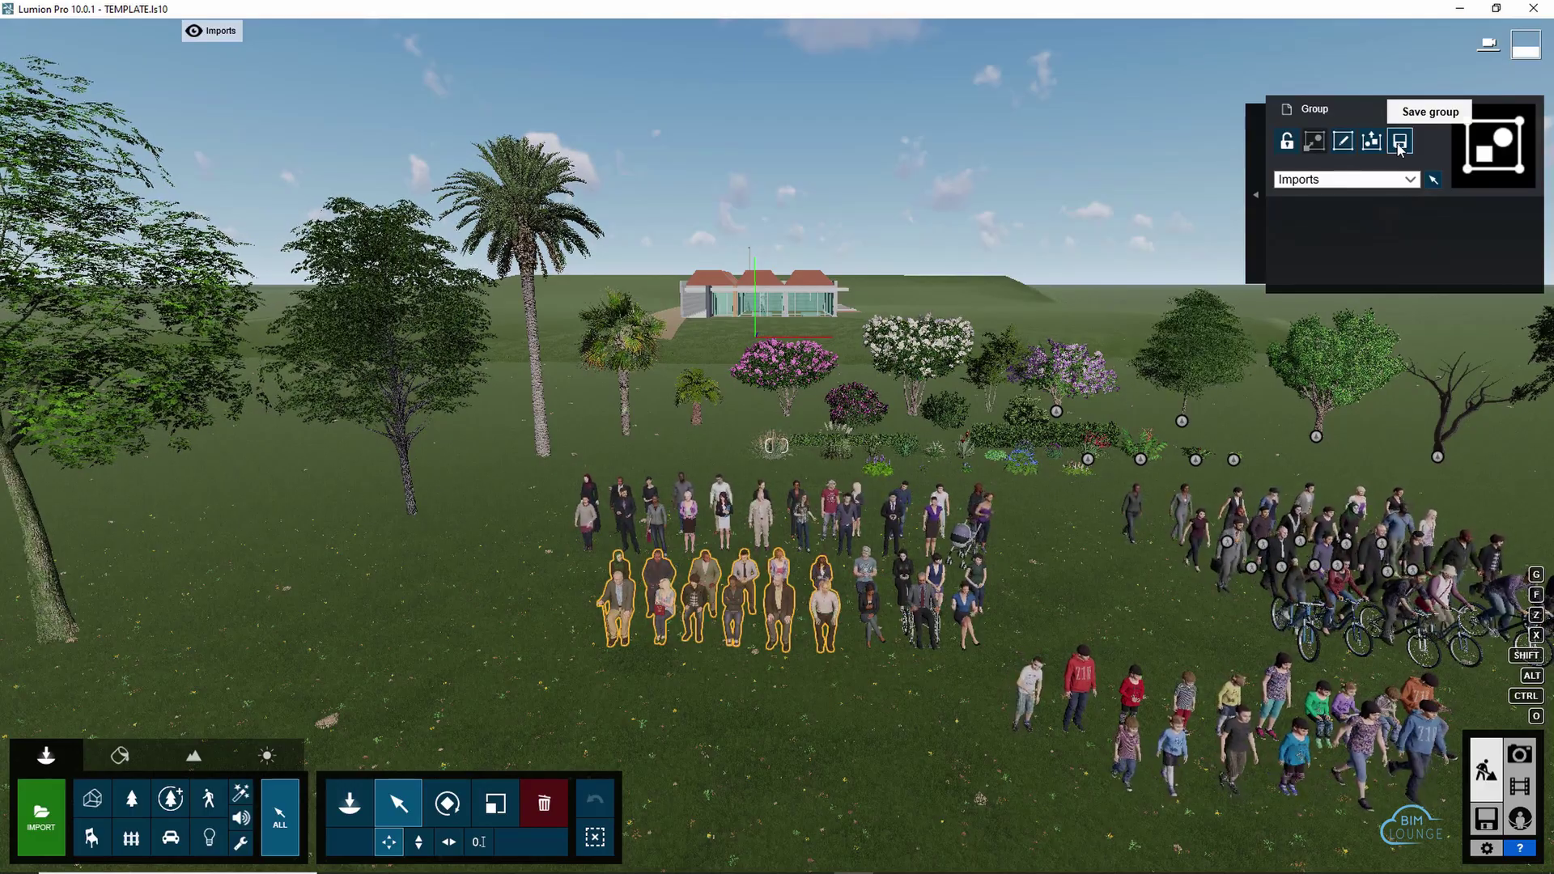
ctrl+drag(873, 722, 785, 770)
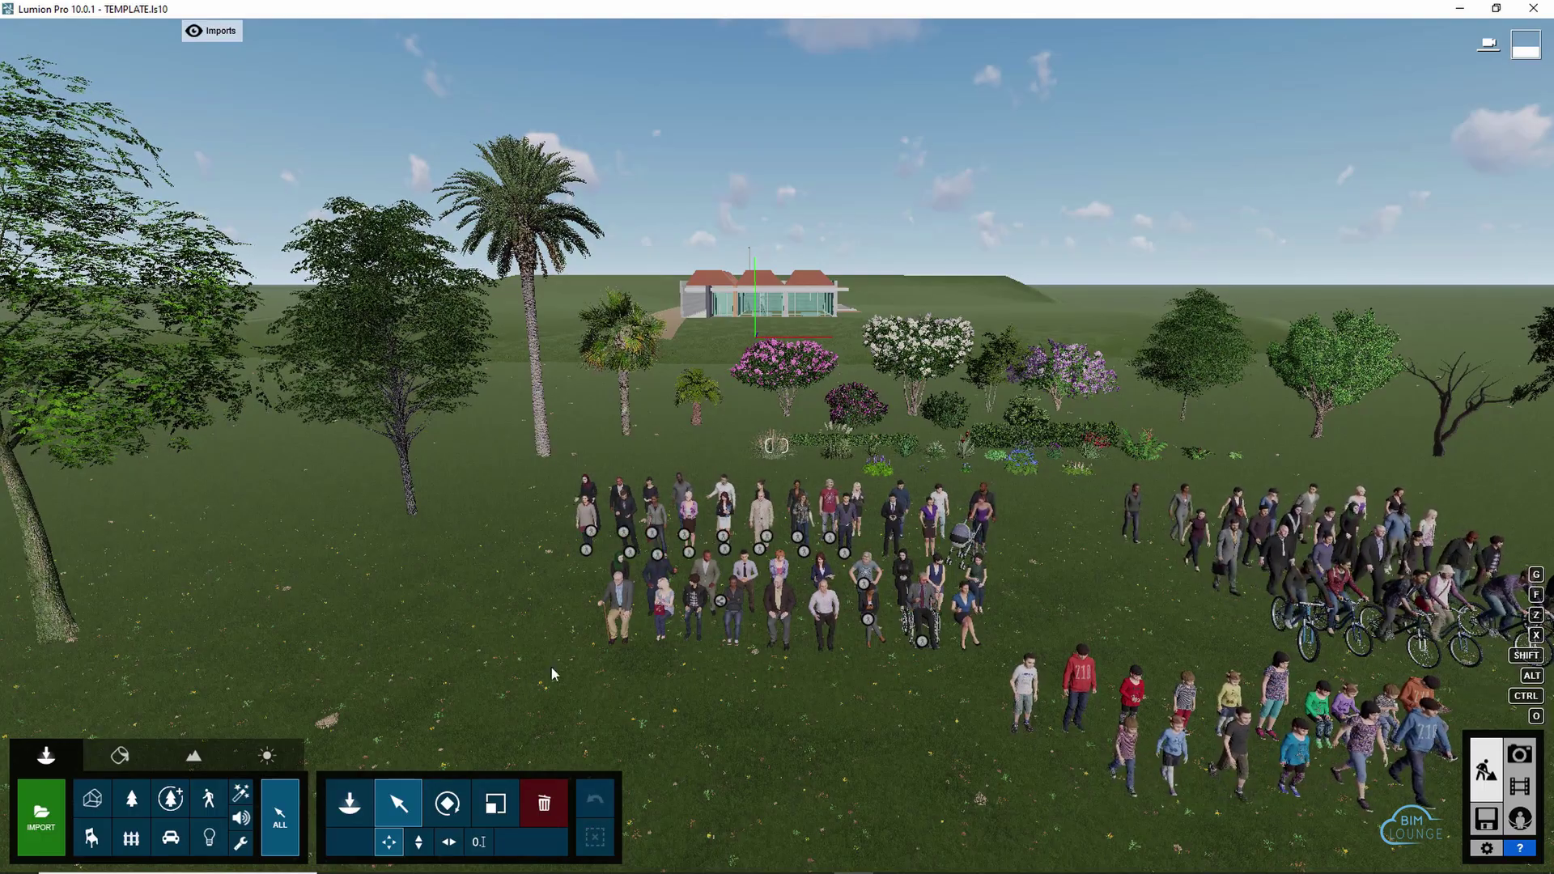
Switch from selection back to the Place tool for adding objects
click(352, 806)
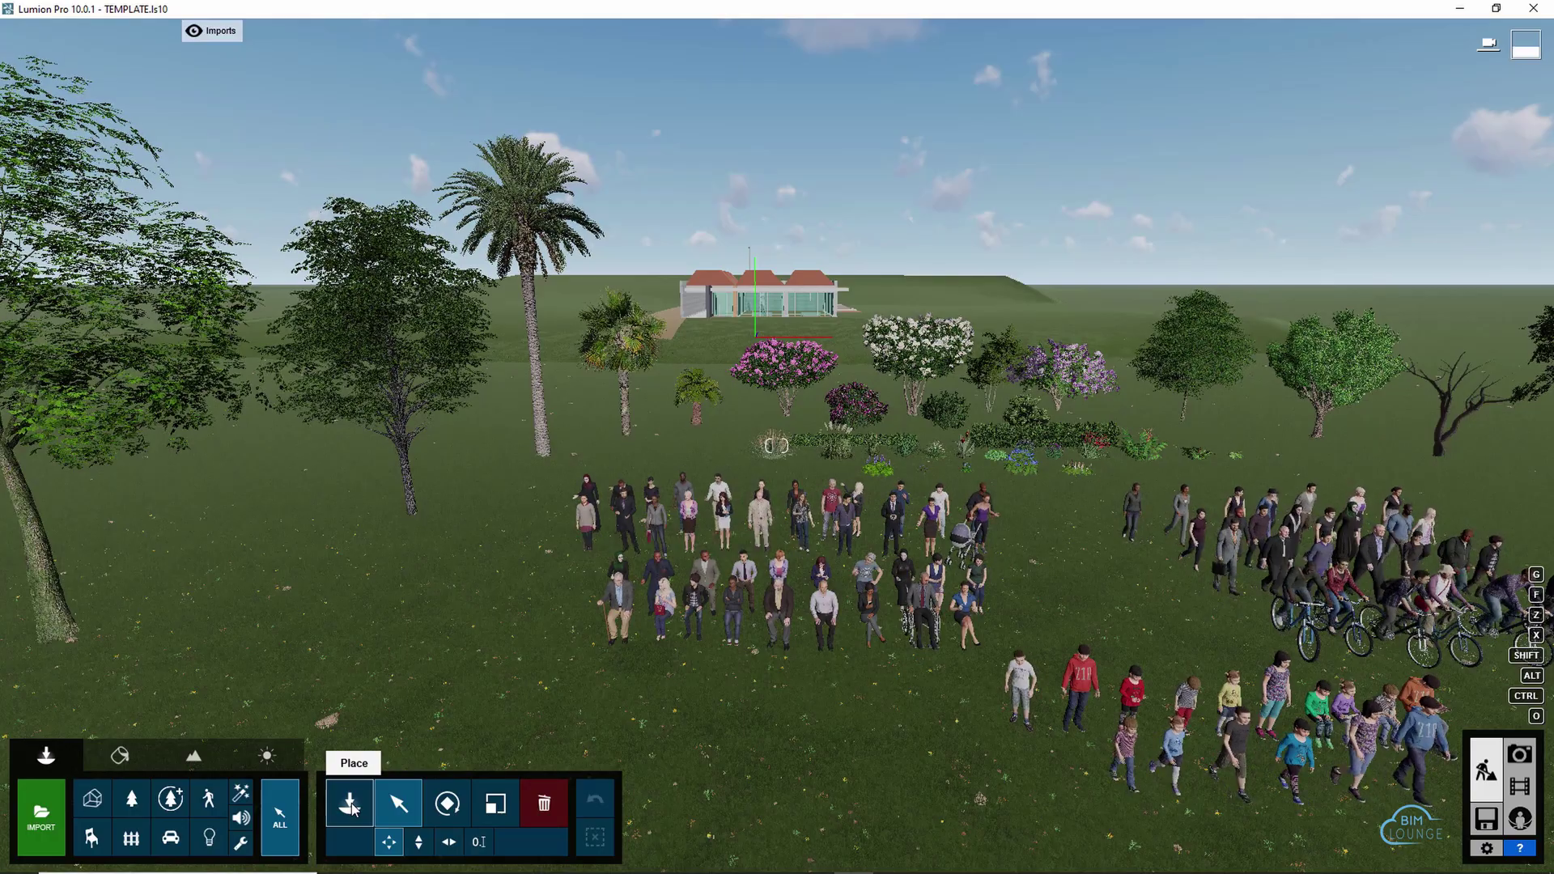